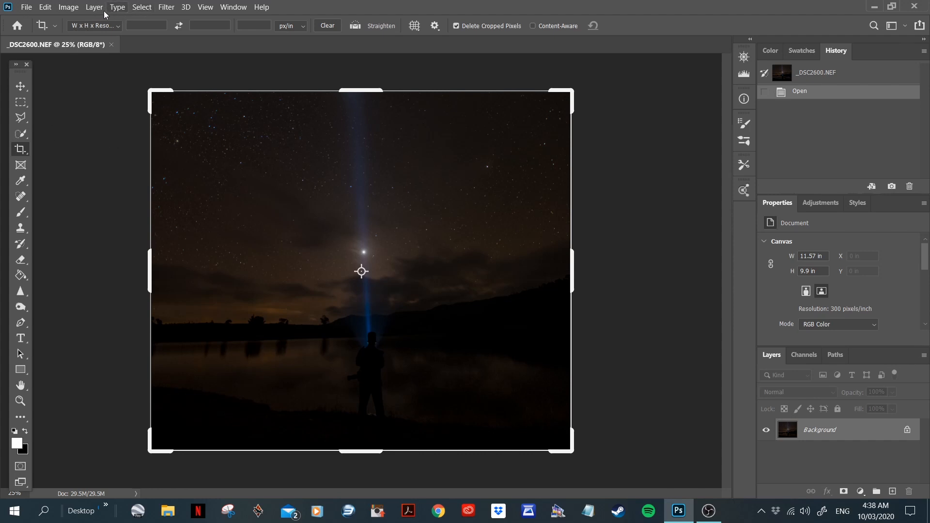
Unlock the Background layer, turning it into an editable layer.
click(45, 7)
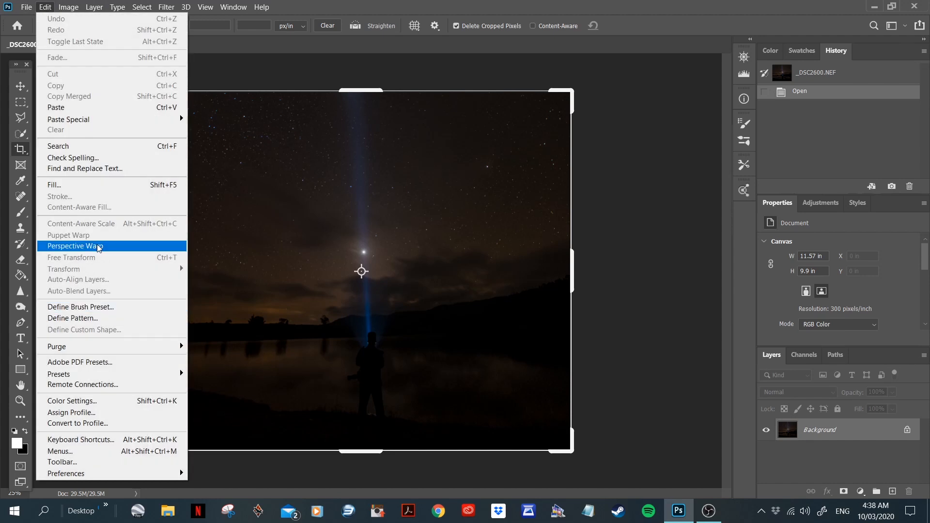
click(671, 305)
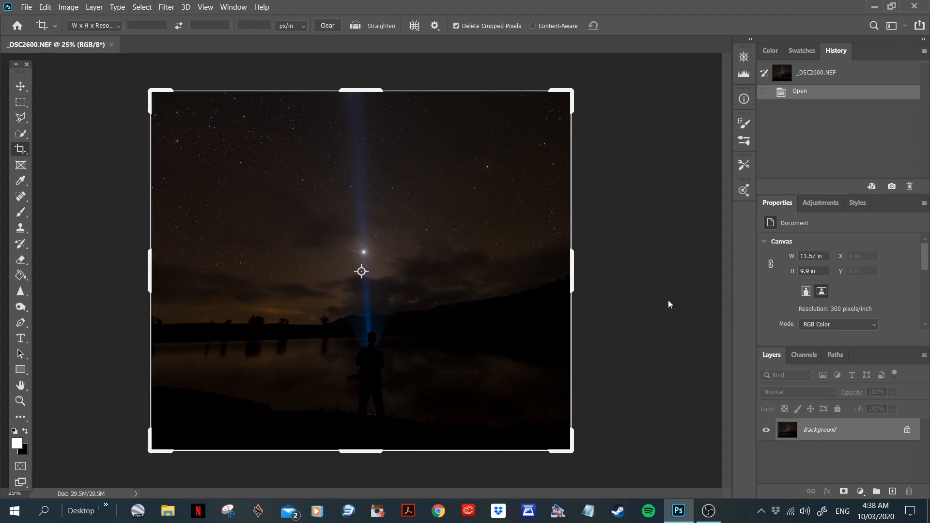
click(907, 431)
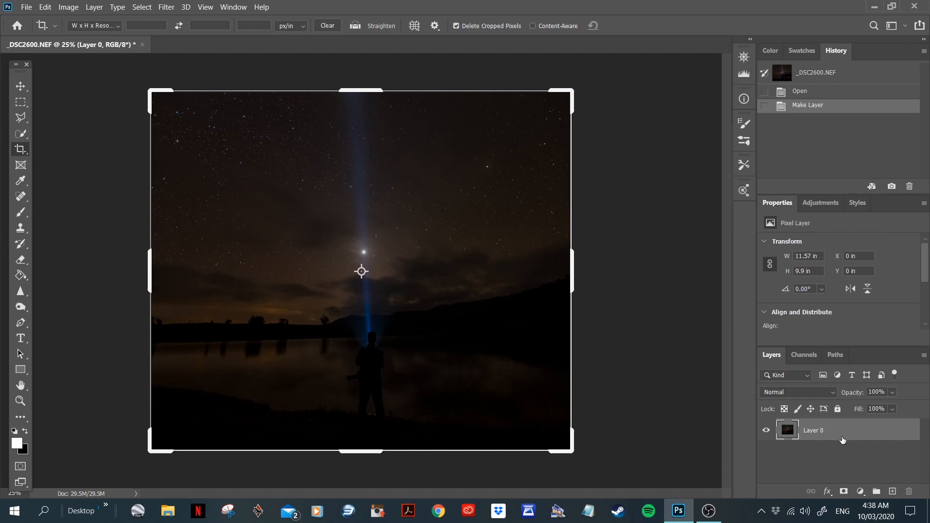
Distort the layer by pulling its upper-right corner outward and slightly up until the blue light beam stands vertical.
click(46, 7)
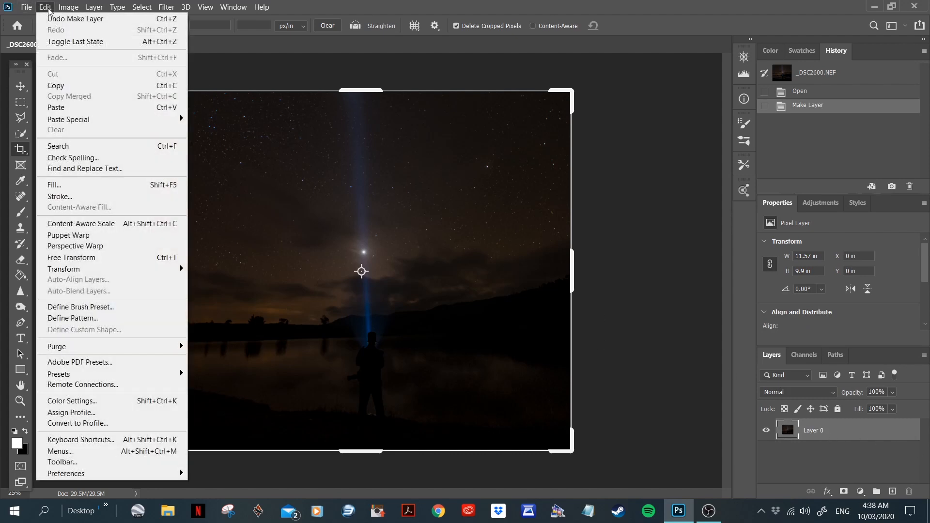
mouse_move(116, 268)
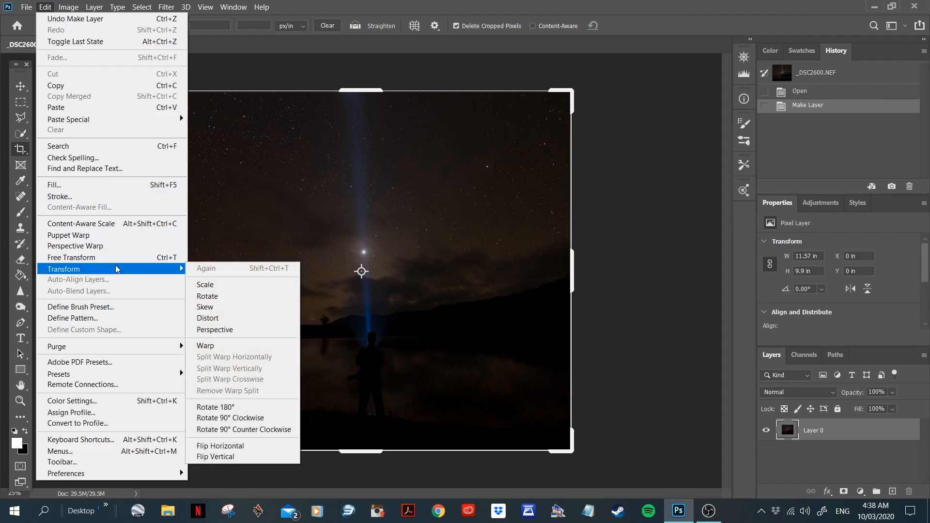
click(239, 323)
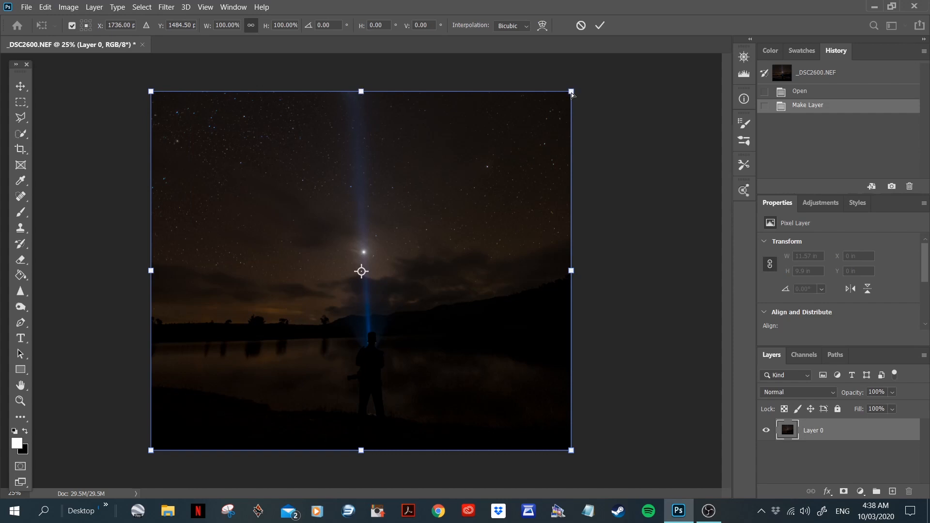
drag(572, 93, 608, 85)
key(Return)
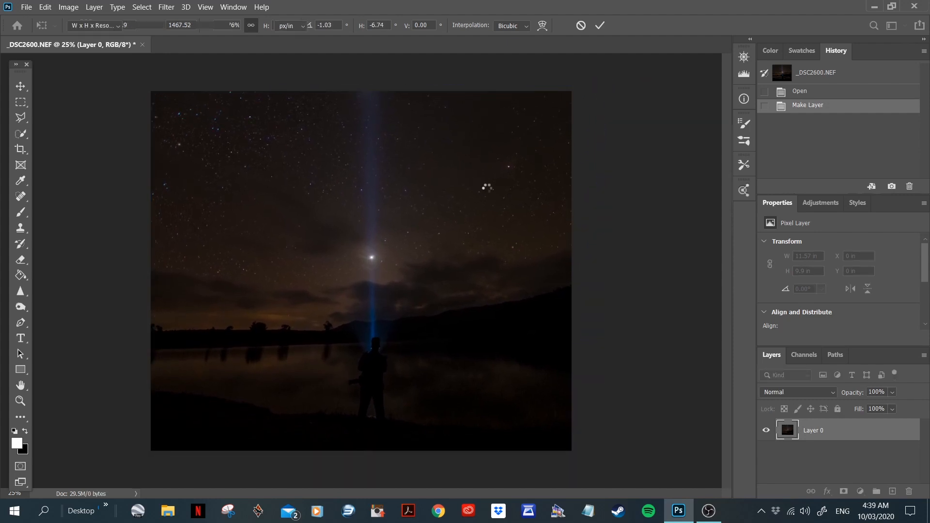
Crop a narrow strip off the image's left side to center the light beam, leaving the image about 10.99 in wide.
key(c)
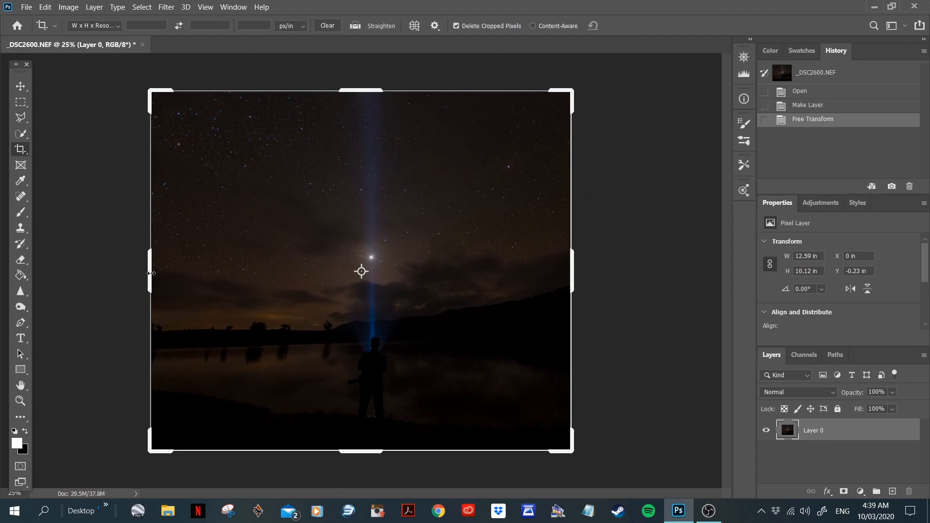
drag(151, 273, 160, 273)
key(Return)
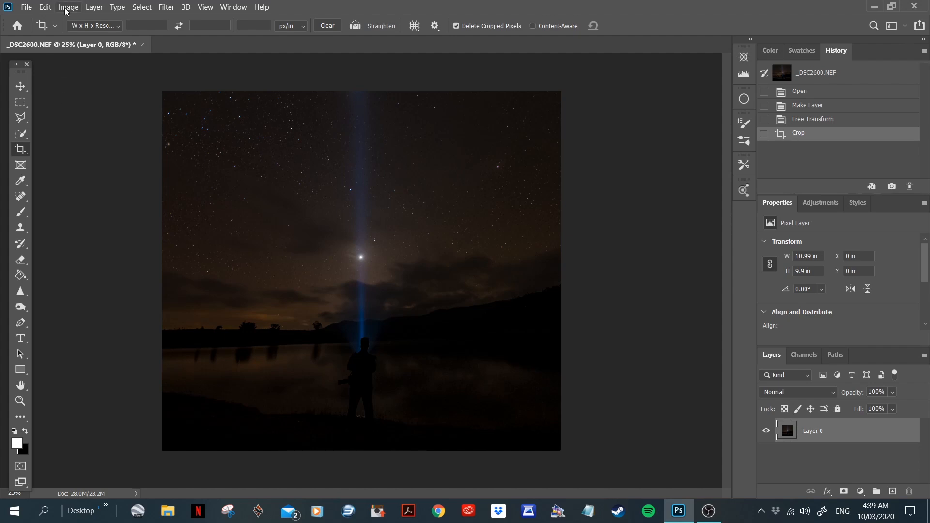
Compare the portrait Milky Way photos in the baldy mt black mt rd folder and open _DSC2608.
click(26, 7)
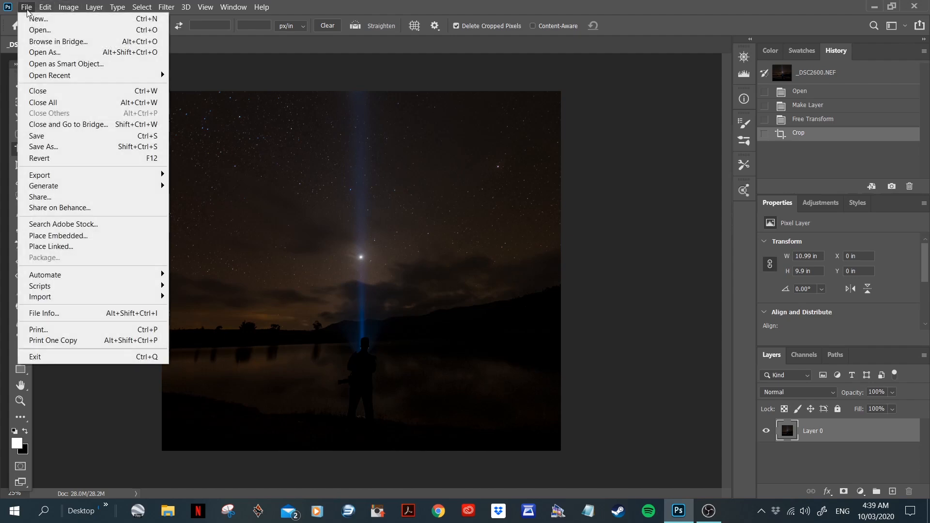
click(39, 29)
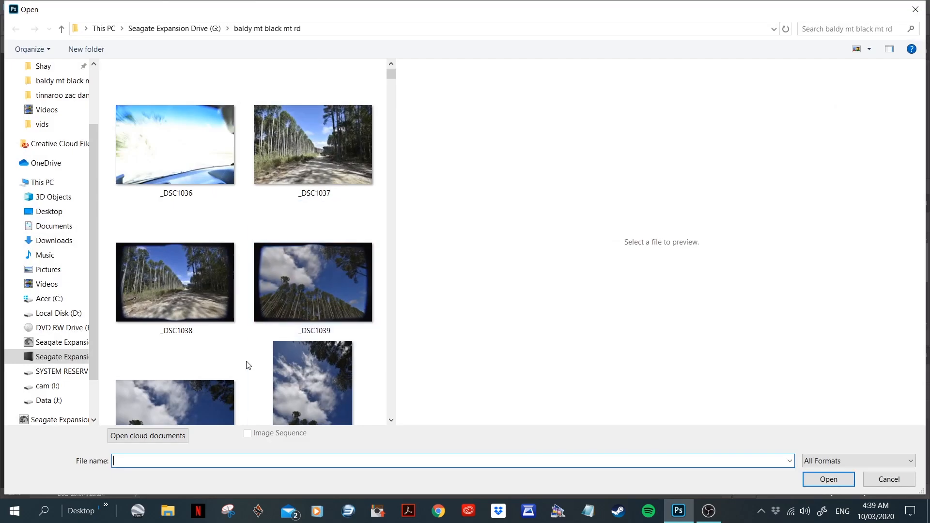
drag(391, 75, 398, 360)
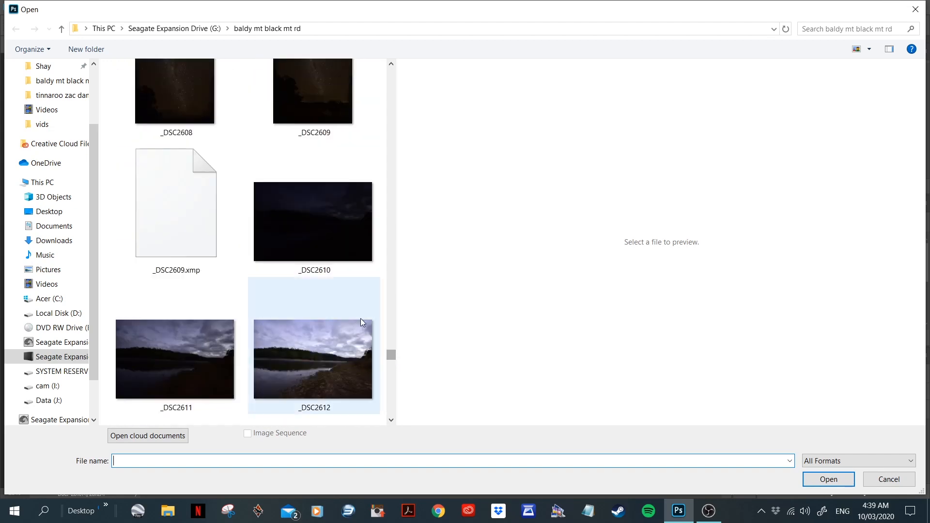
scroll(362, 314, up, 3)
click(312, 234)
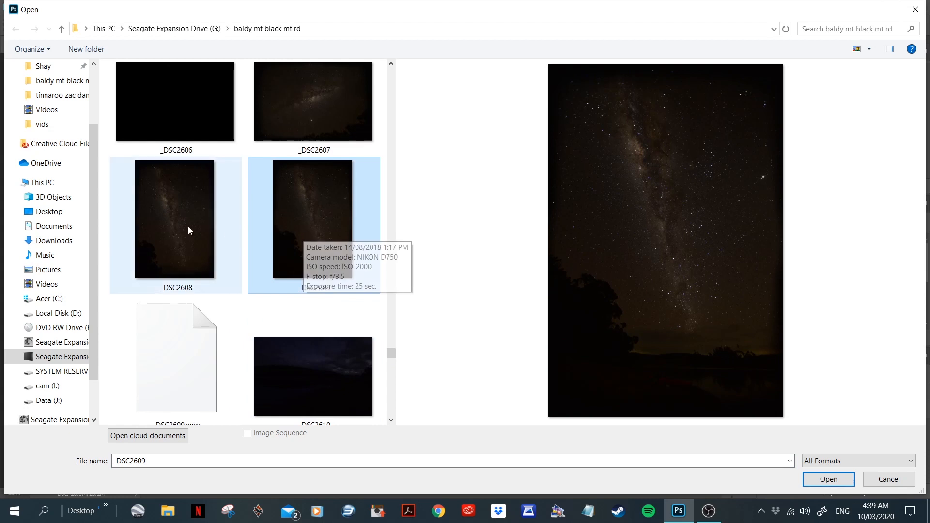
click(167, 227)
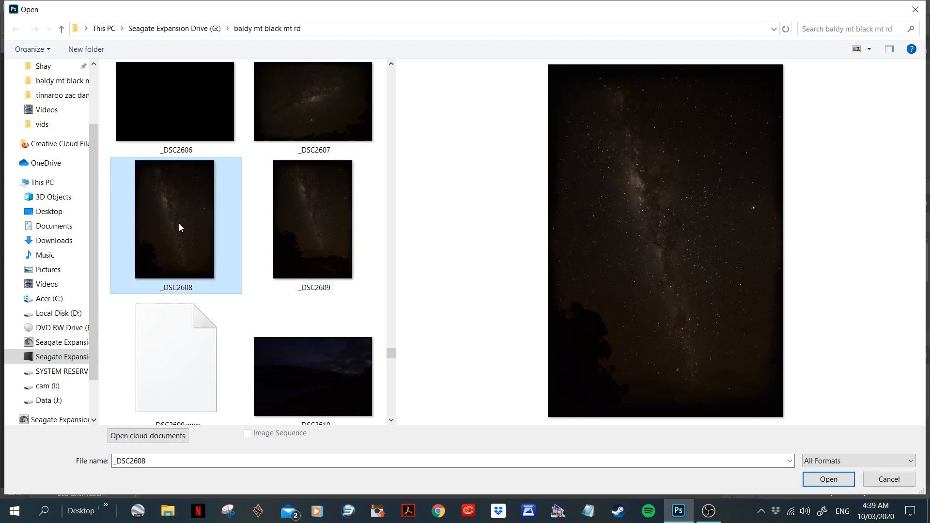
click(315, 234)
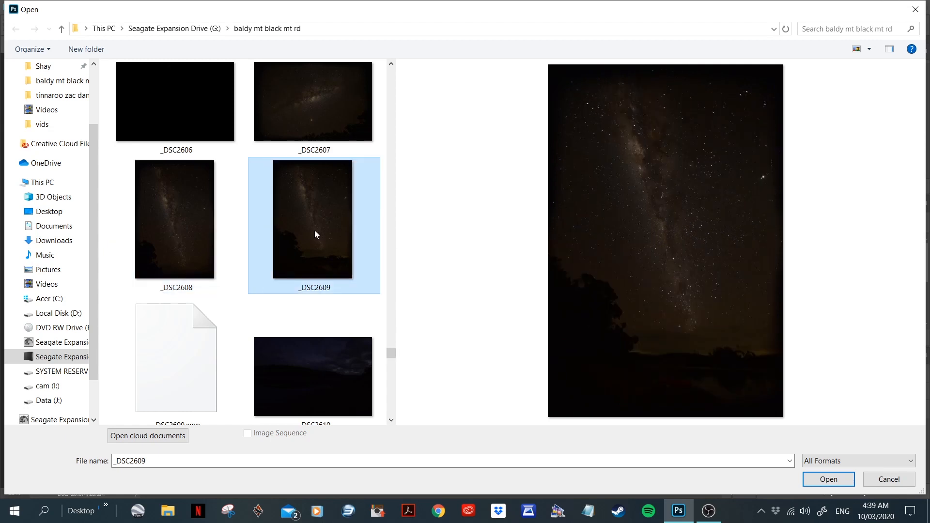
click(210, 227)
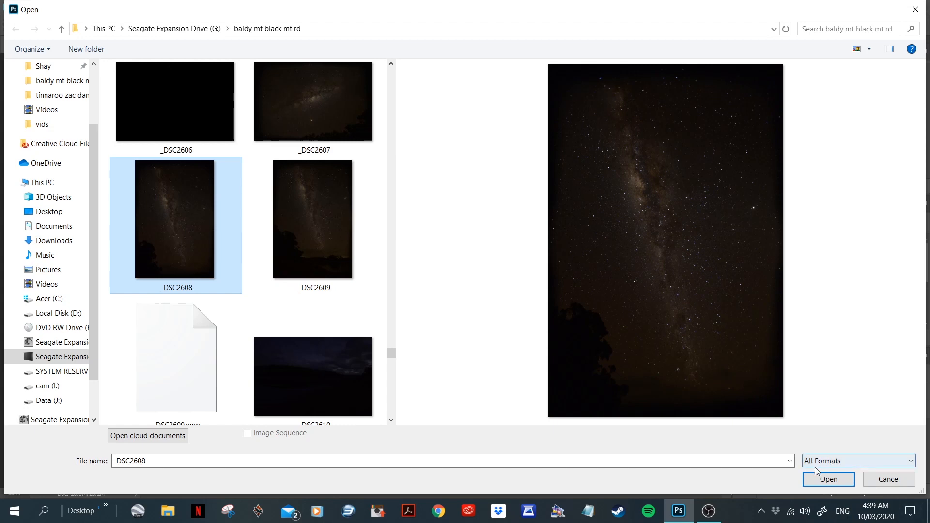
click(823, 482)
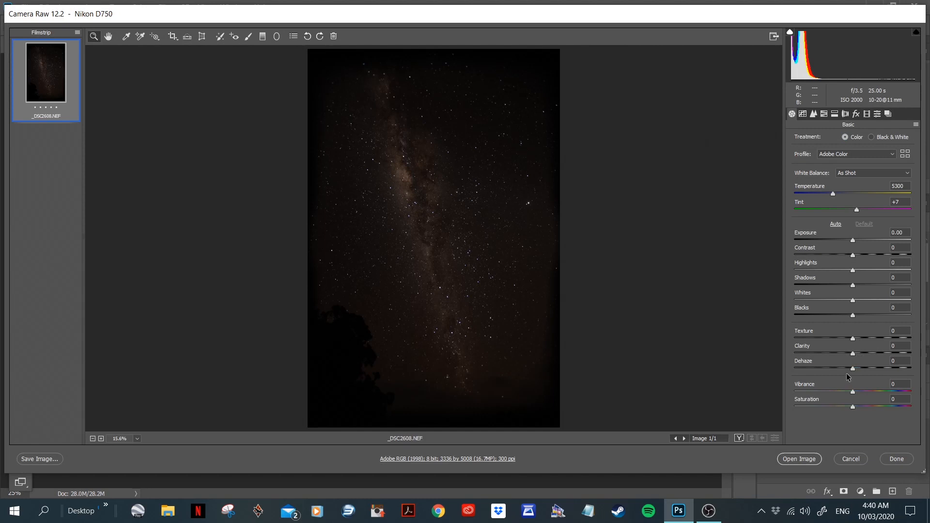
Set the raw photo's Texture to +38, Clarity to +26 and Vibrance to about +19, and open it as an image.
drag(852, 352, 874, 339)
drag(855, 393, 866, 392)
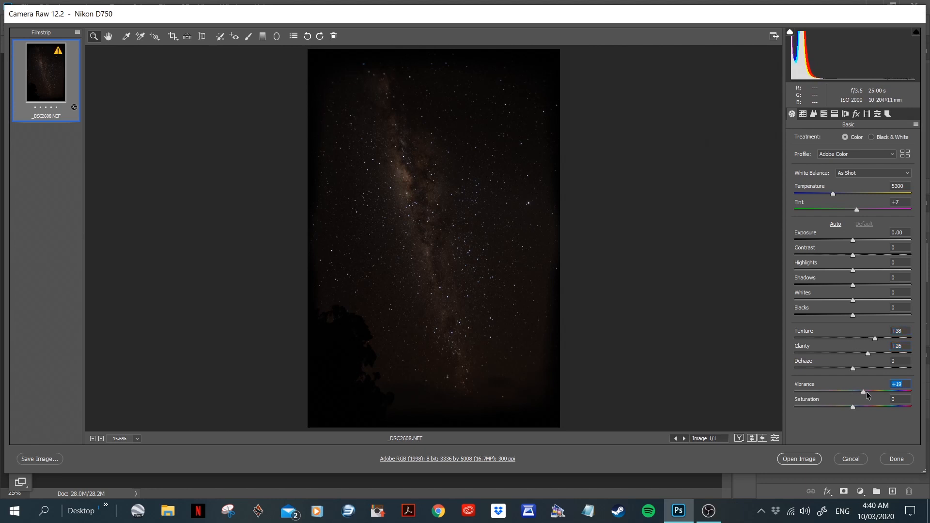
click(798, 457)
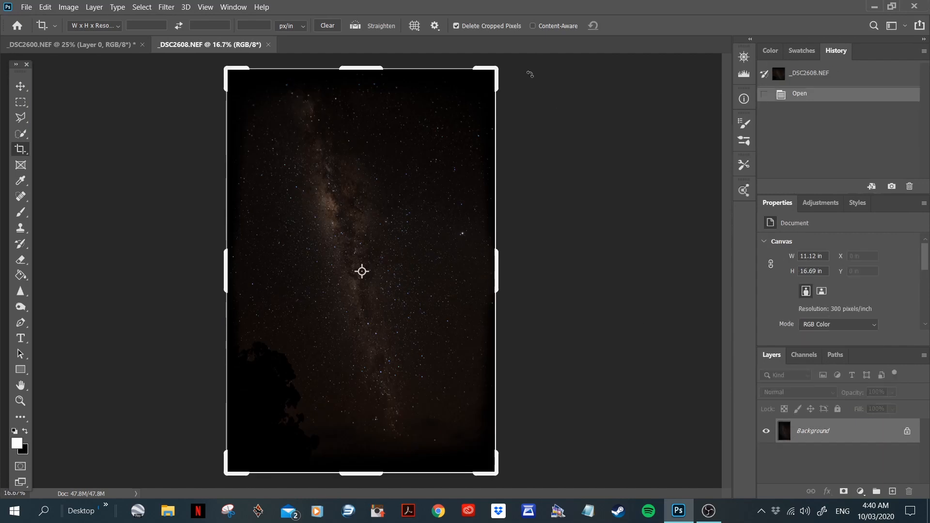
Select a rectangle about 9.3 by 13.2 in around the Milky Way, inside the dark borders, and copy it.
click(22, 102)
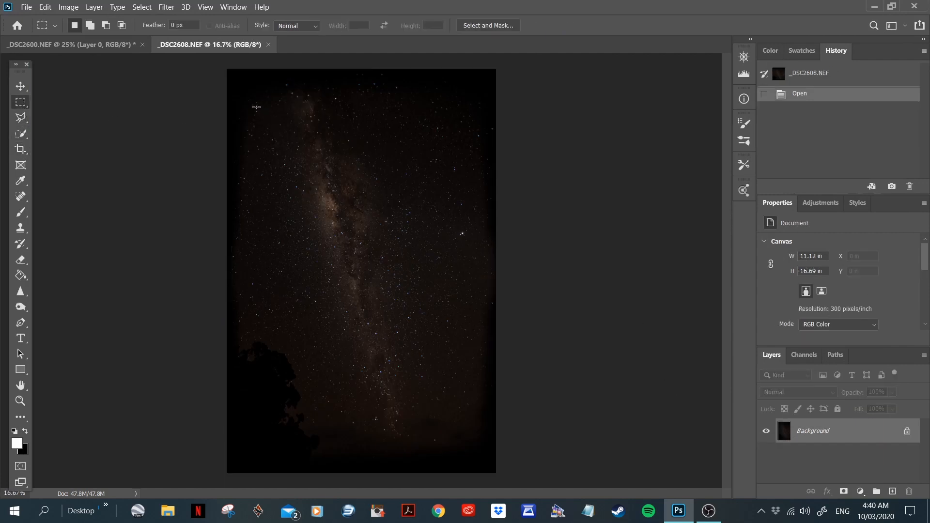
drag(256, 107, 482, 427)
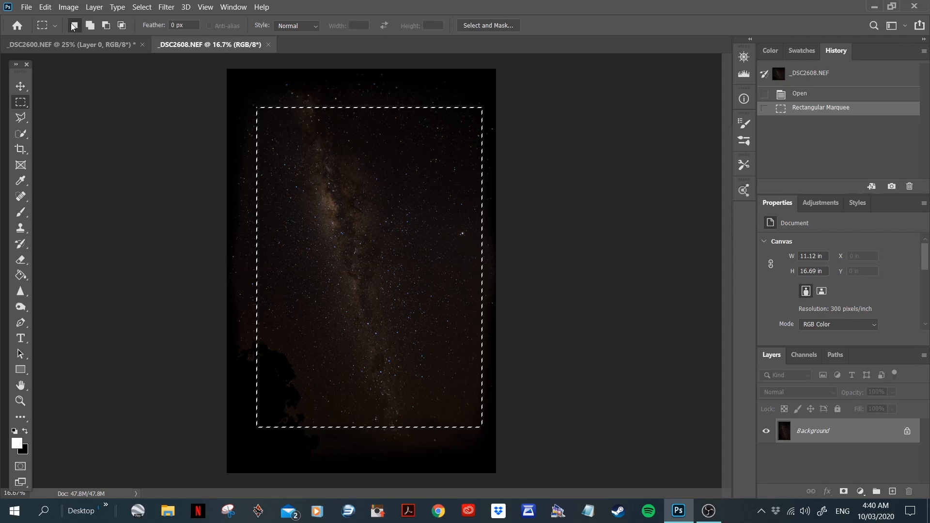
click(44, 6)
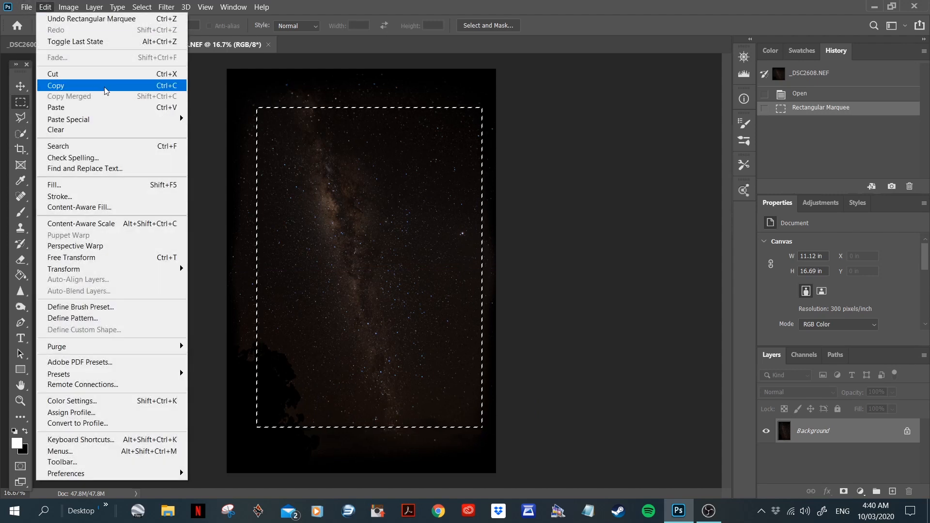
click(100, 89)
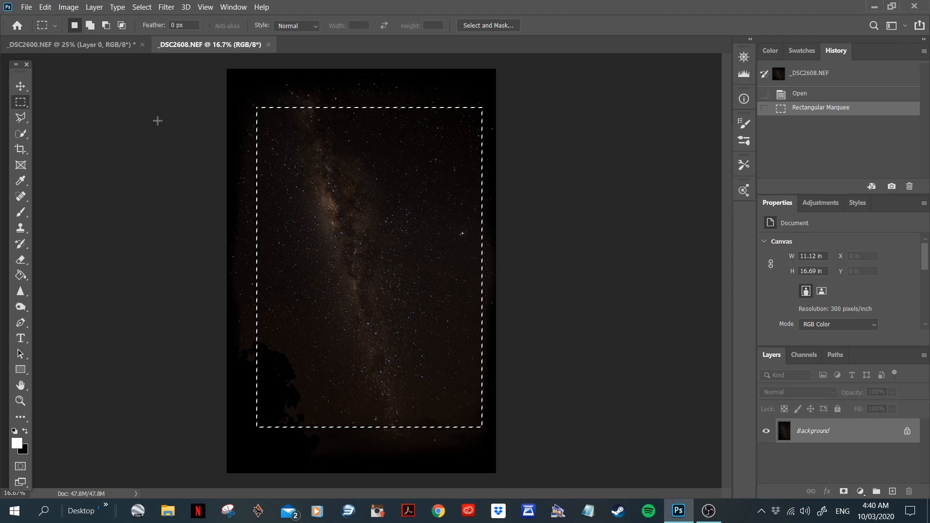
Paste the copied Milky Way area into _DSC2600.NEF as a new layer.
click(46, 8)
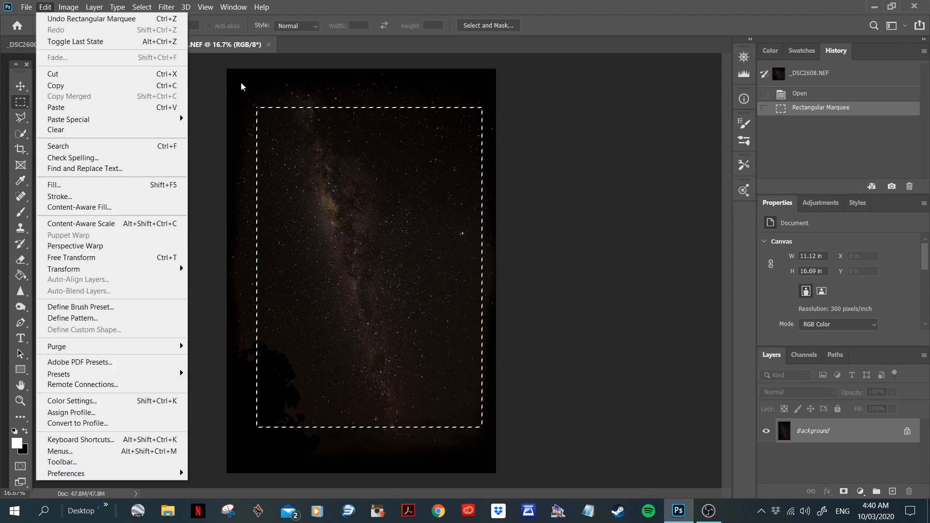
click(196, 87)
click(74, 43)
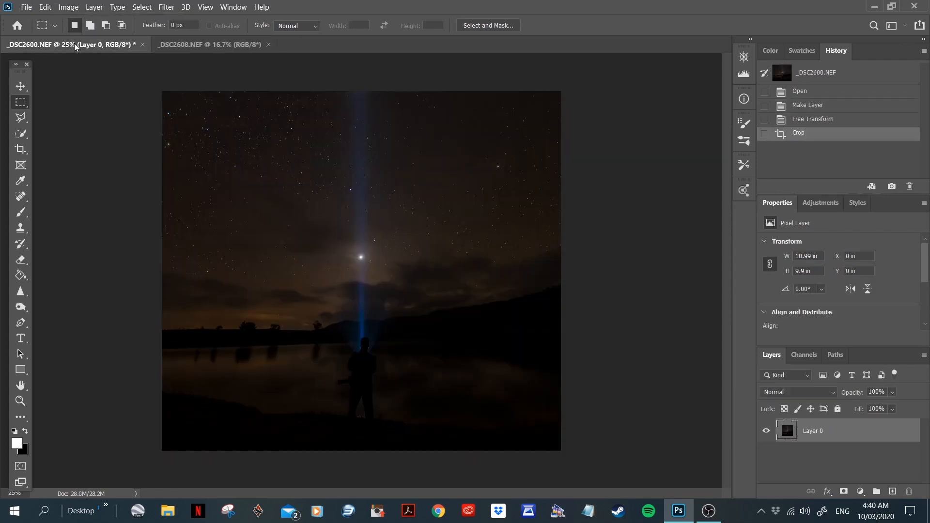
click(50, 8)
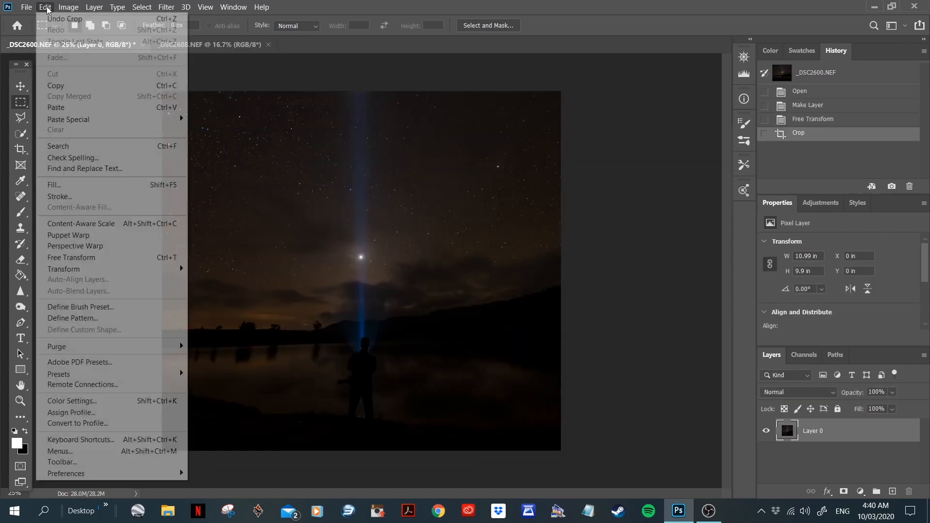
click(112, 110)
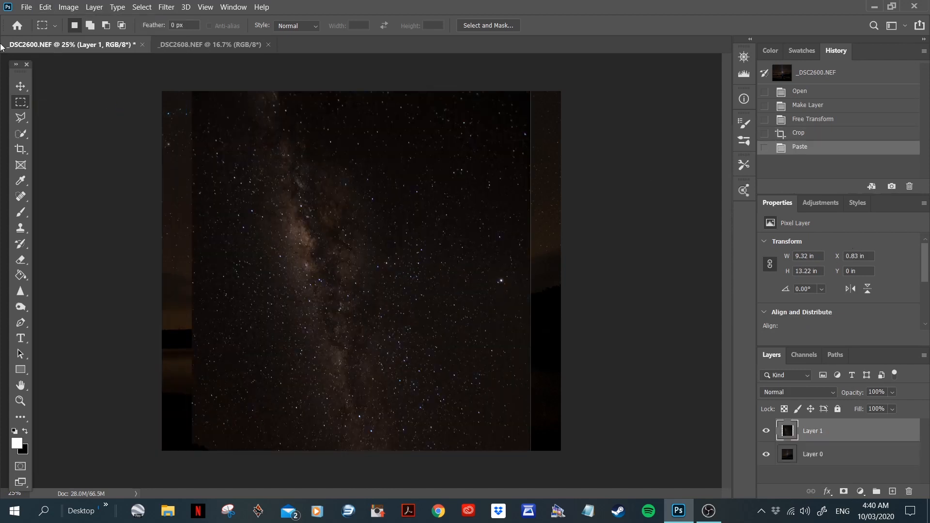
Start a Free Transform on the pasted Milky Way layer and scale it to about 84%.
click(47, 7)
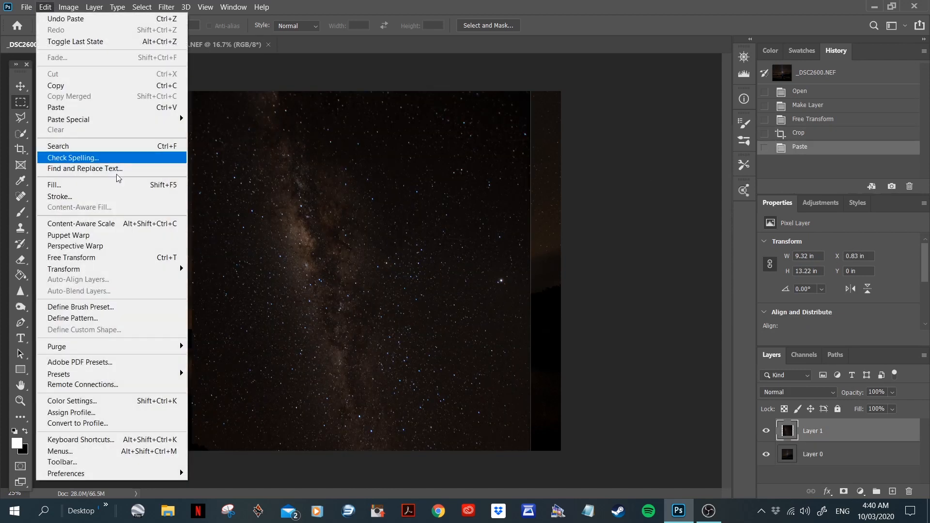
click(130, 258)
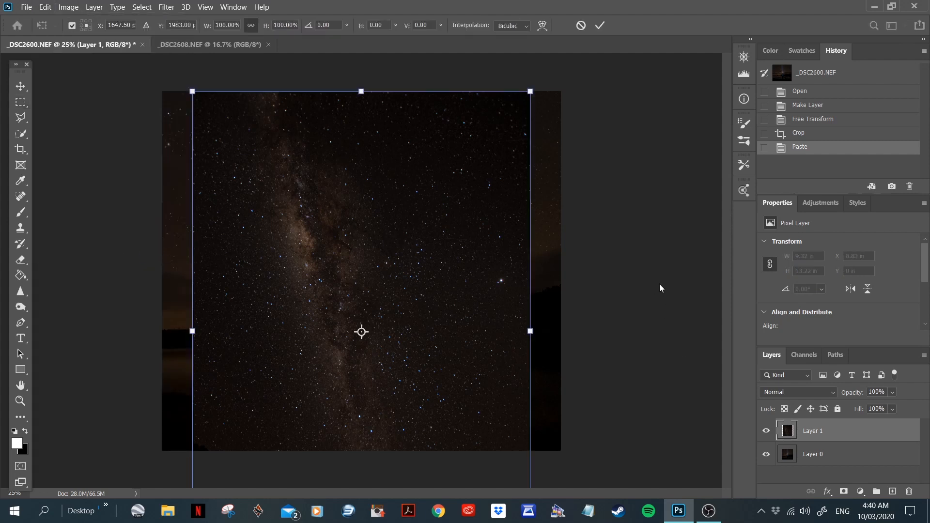
key(ctrl+minus)
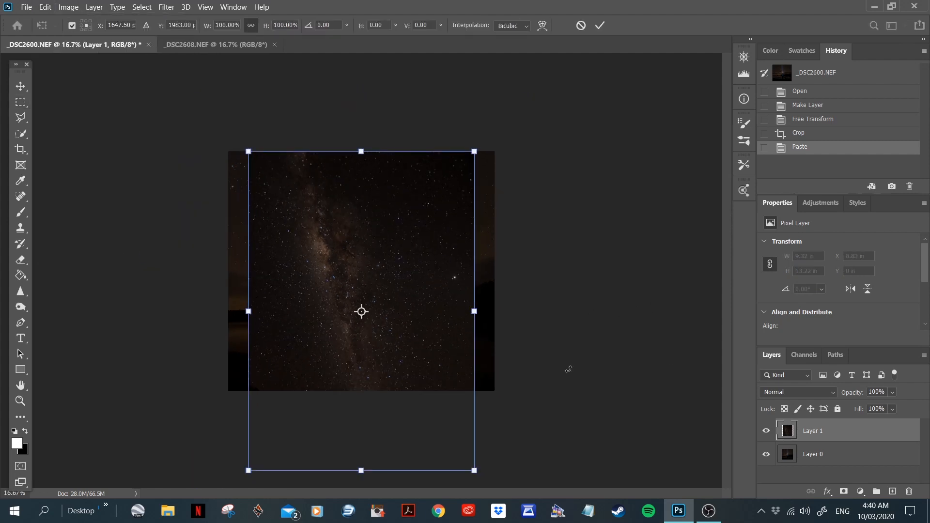
drag(245, 470, 253, 305)
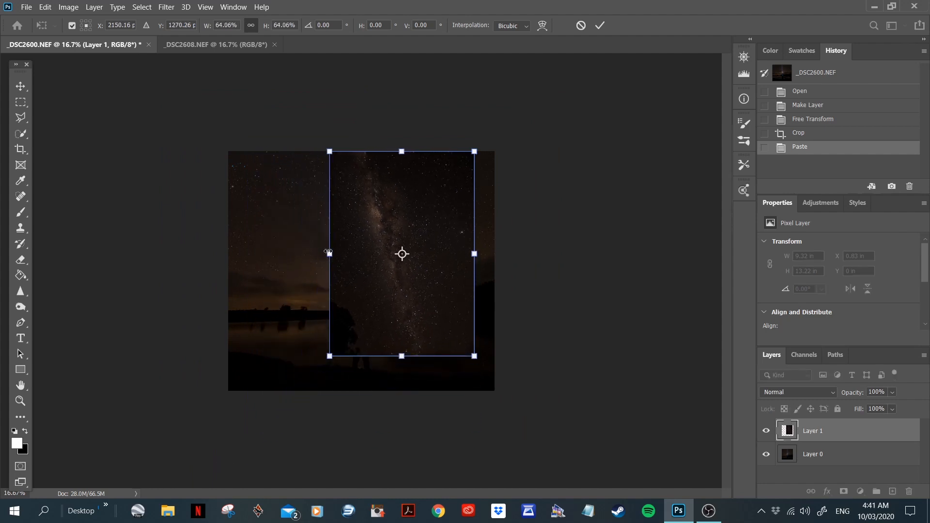
drag(329, 253, 284, 247)
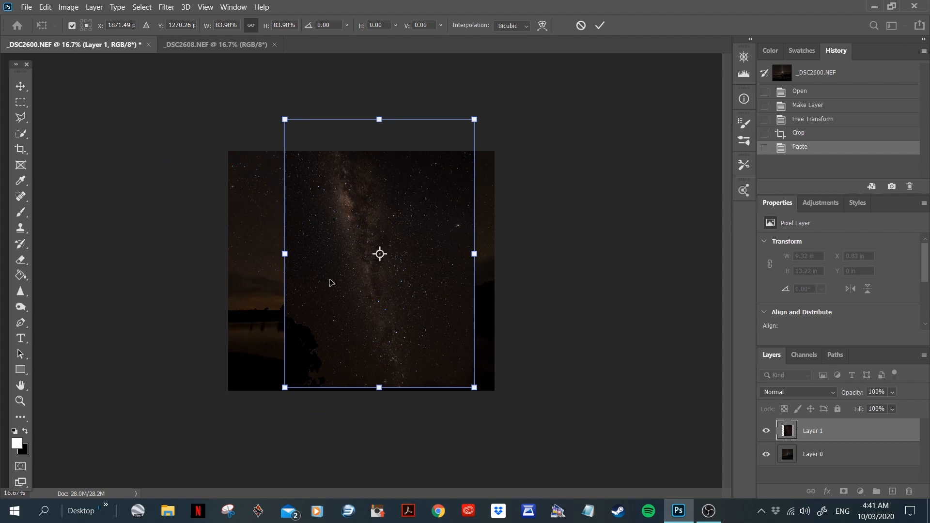
Rotate the Milky Way layer about 13° clockwise so the galaxy stands upright, and position it over the light beam.
mouse_move(328, 269)
mouse_down()
mouse_move(331, 236)
mouse_move(295, 142)
mouse_move(303, 134)
mouse_move(288, 182)
mouse_move(299, 243)
mouse_move(325, 300)
mouse_move(325, 281)
mouse_up()
drag(329, 279, 331, 278)
drag(484, 385, 451, 405)
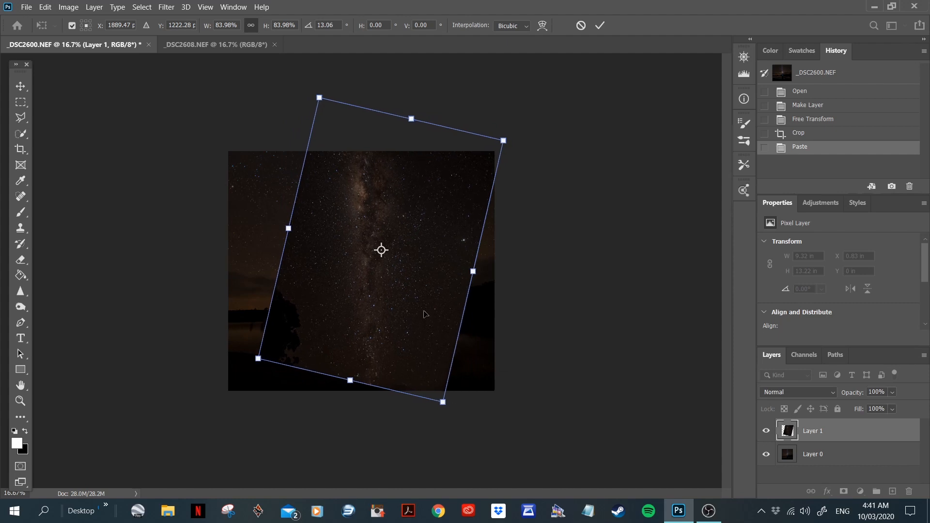
mouse_move(425, 314)
mouse_down()
mouse_move(417, 306)
mouse_move(424, 310)
mouse_up()
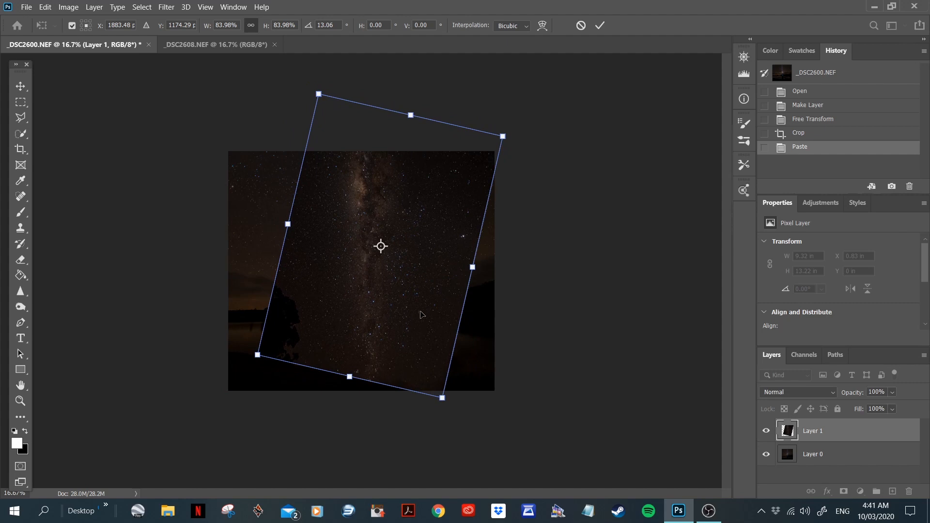
key(Return)
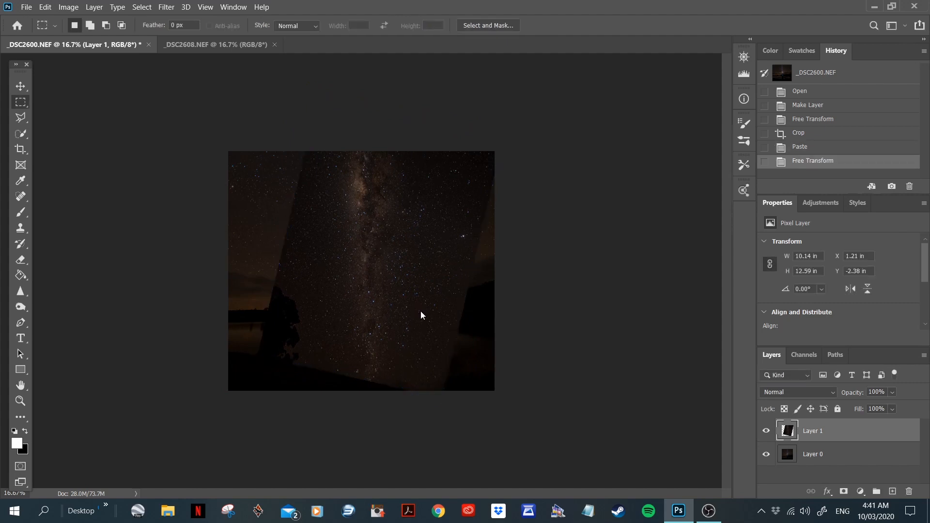
Shift Layer 1 slightly left to align the Milky Way with the light beam, dimming it to 42% for placement and finishing at 90% opacity.
click(891, 391)
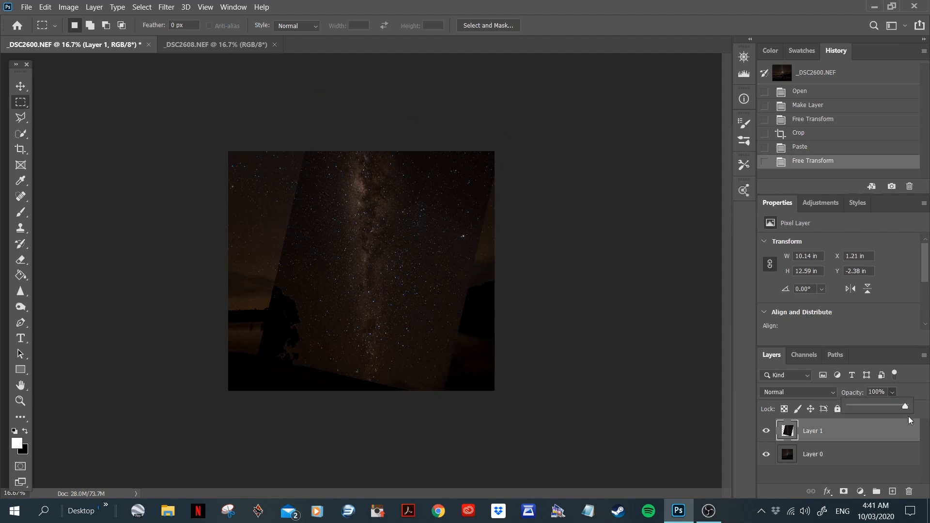
drag(908, 406, 906, 406)
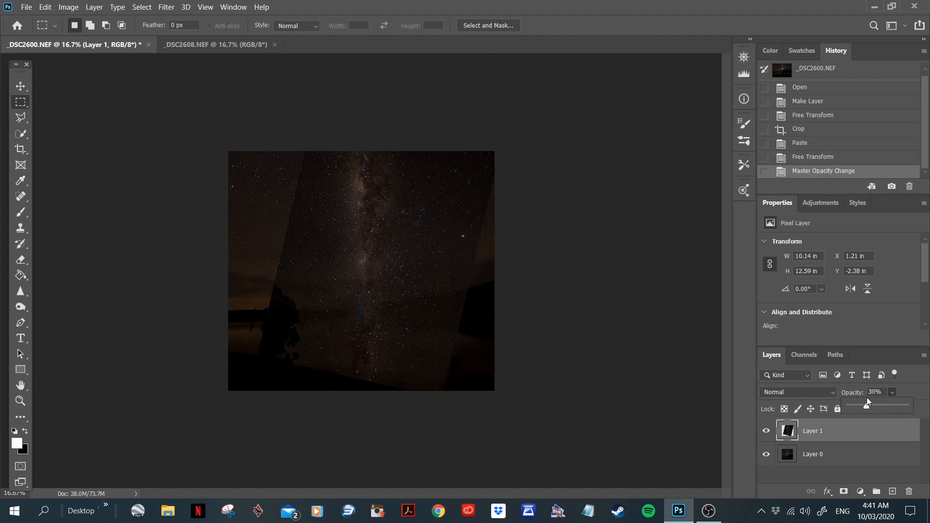
drag(867, 398, 866, 398)
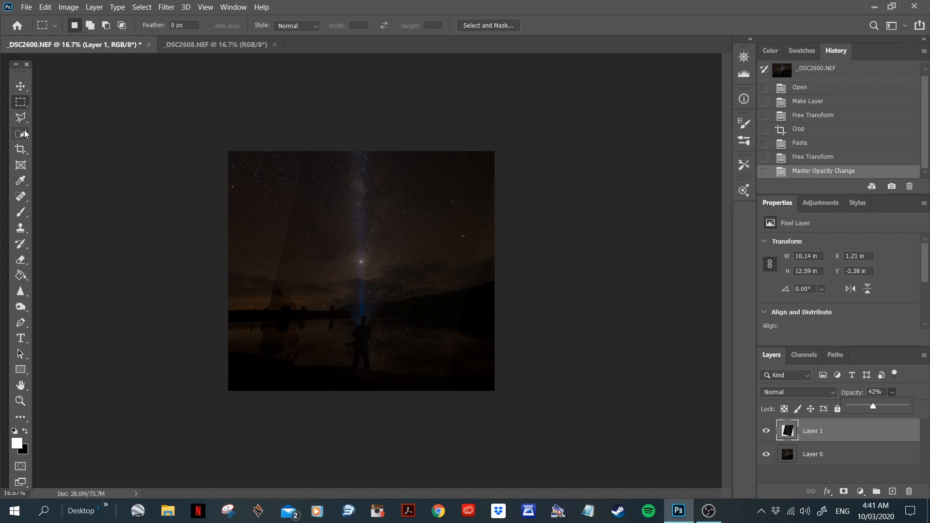
click(20, 86)
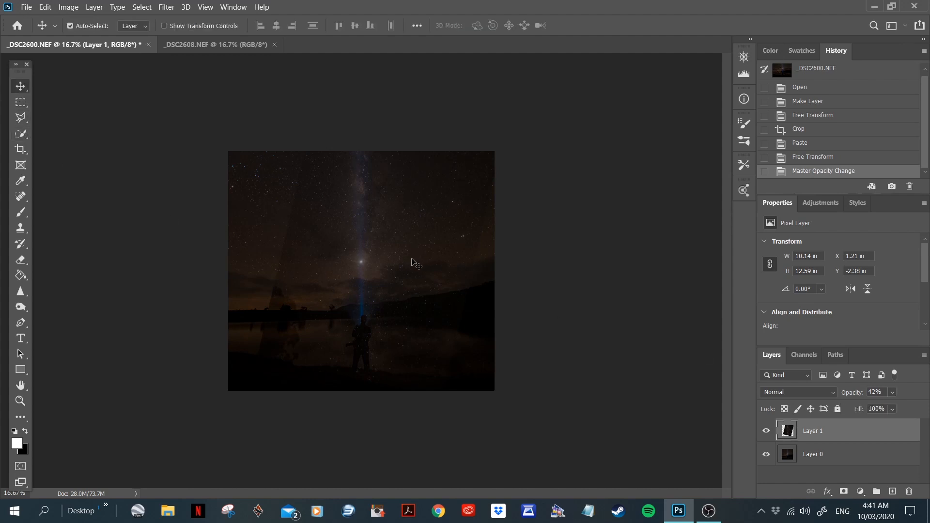
drag(416, 263, 408, 260)
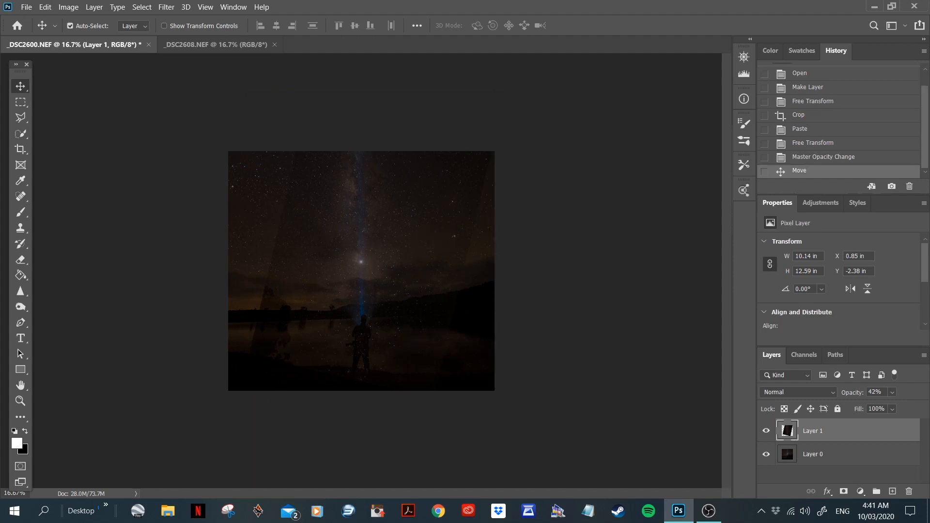
click(892, 392)
drag(911, 405, 911, 406)
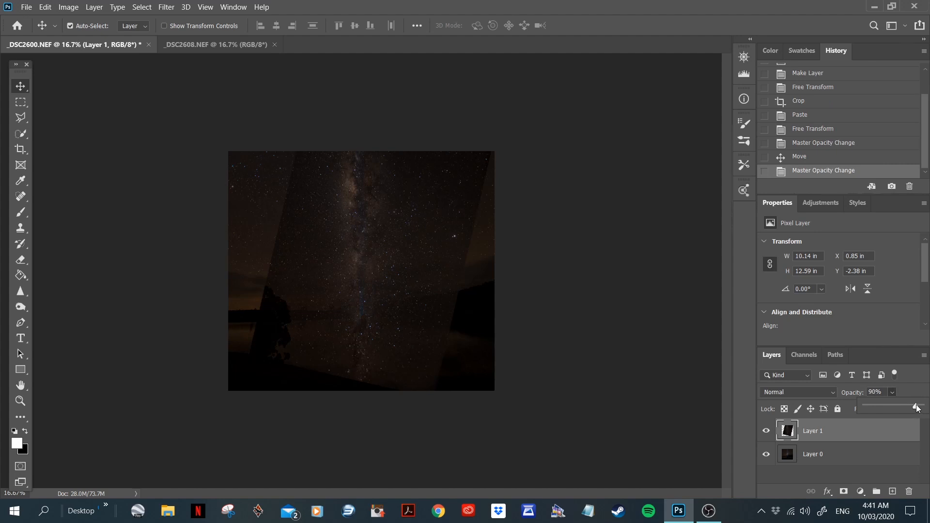
Erase the tree and hard edge in the lower-left part of Layer 1 with a soft 1000 px eraser at 18% opacity.
click(21, 259)
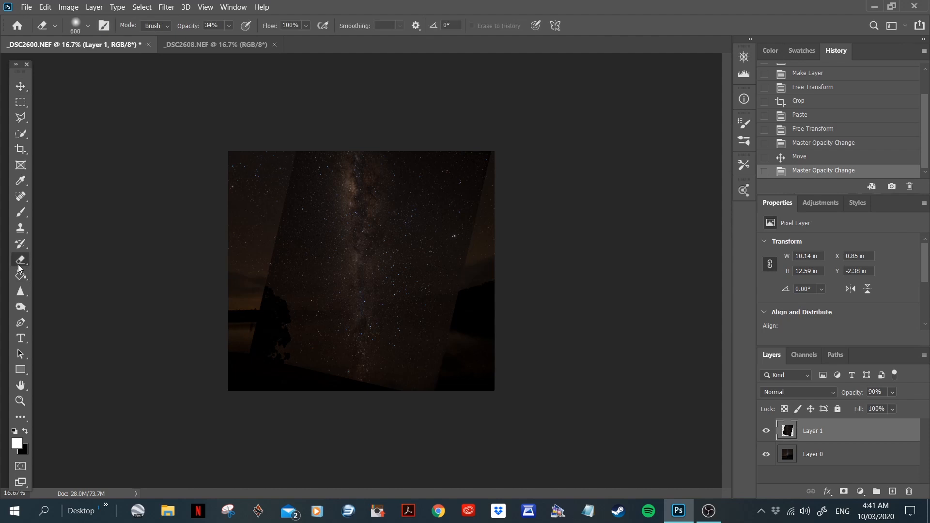
click(228, 26)
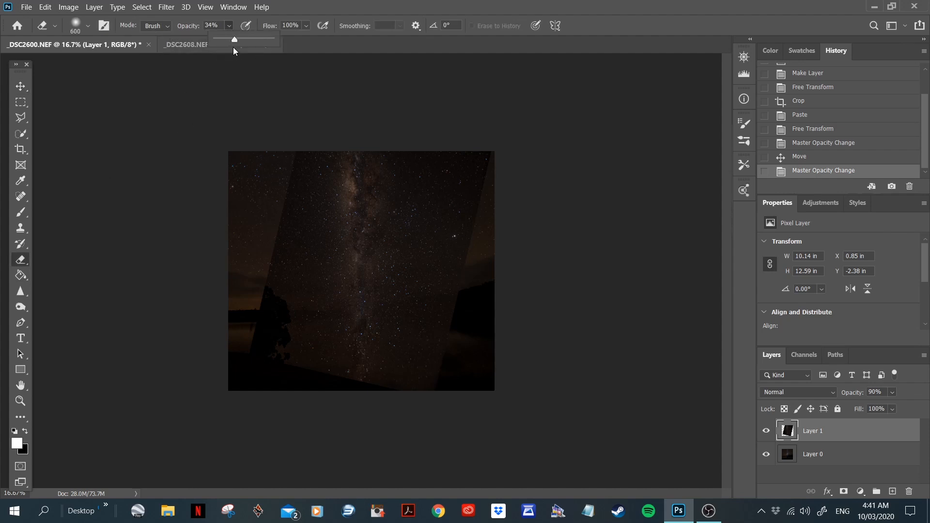
drag(234, 38, 225, 39)
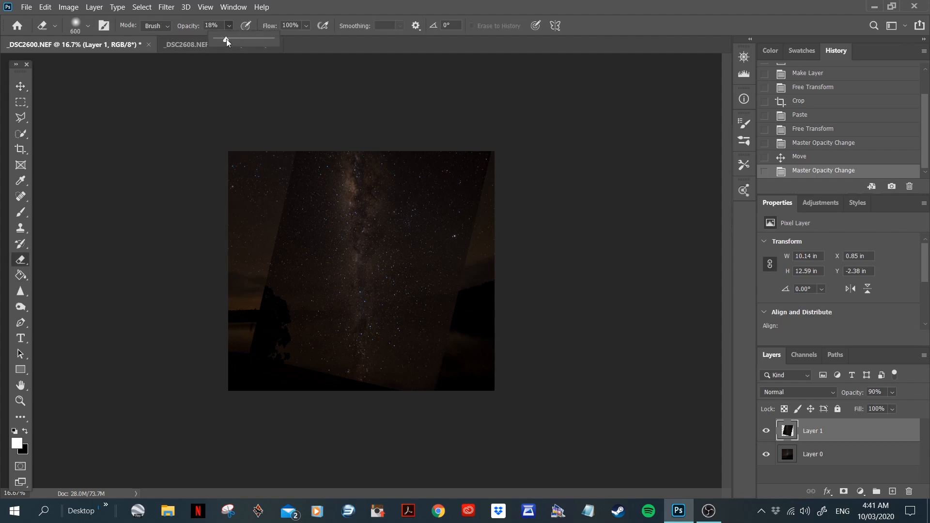
click(88, 26)
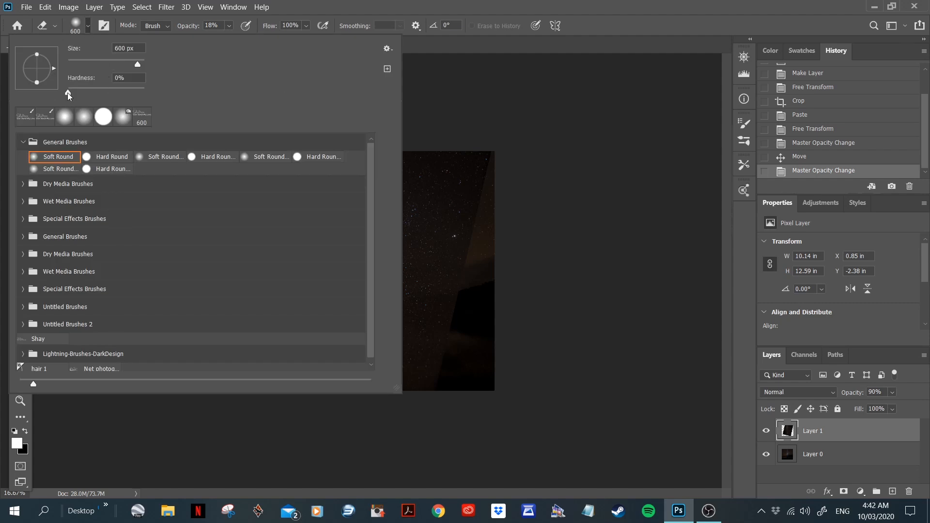
click(262, 445)
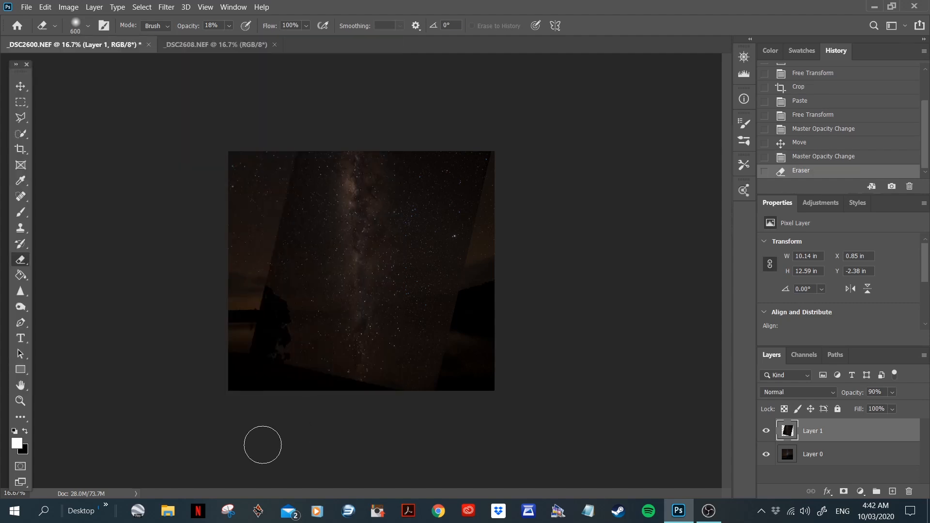
key(bracketright)
key(bracketright)
key(bracketright)
key(bracketright)
mouse_move(247, 412)
mouse_down()
mouse_move(264, 380)
mouse_move(270, 388)
mouse_move(257, 365)
mouse_up()
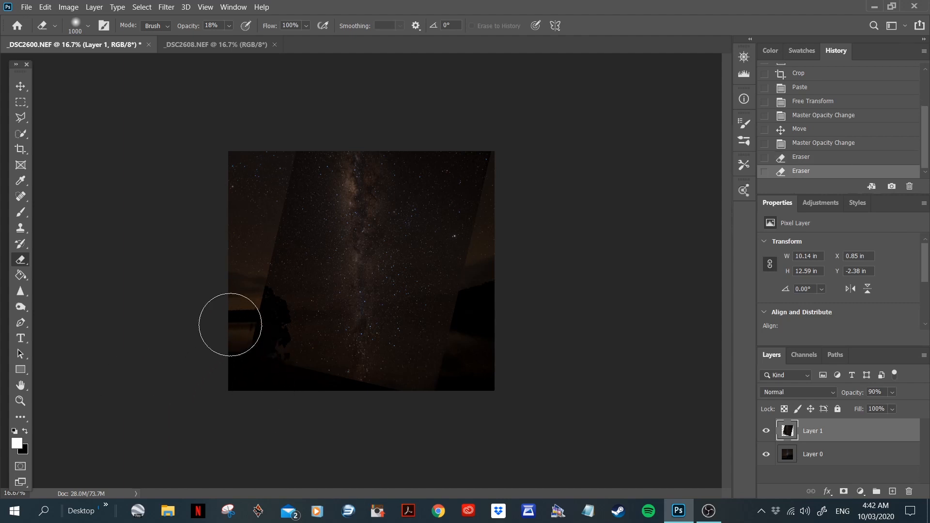
mouse_move(229, 326)
mouse_down()
mouse_move(280, 359)
mouse_move(322, 365)
mouse_move(298, 349)
mouse_up()
mouse_move(254, 298)
mouse_down()
mouse_move(322, 406)
mouse_move(237, 276)
mouse_move(309, 394)
mouse_up()
Erase the remaining hard edges and foreground of Layer 1 with the eraser at 56% opacity, and set the layer's opacity to 57%.
click(229, 26)
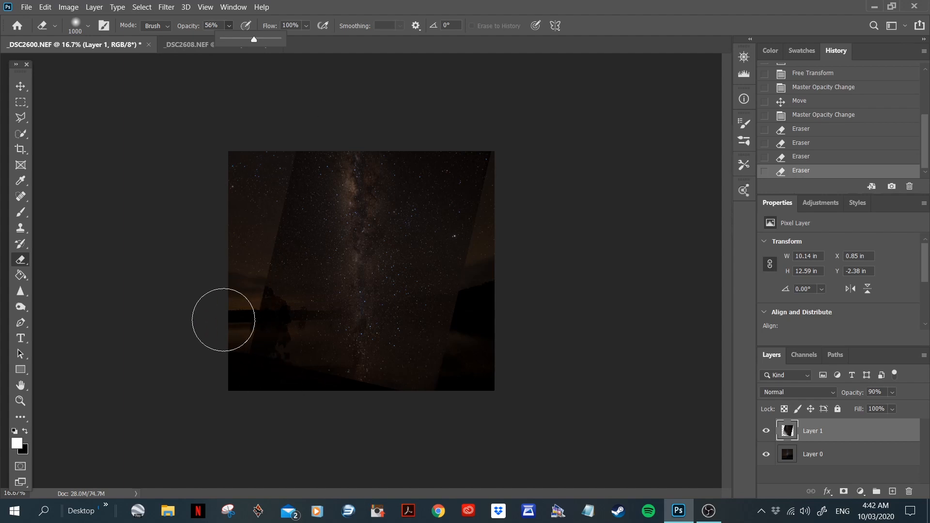
mouse_move(223, 320)
mouse_down()
mouse_move(334, 404)
mouse_move(254, 298)
mouse_move(328, 396)
mouse_up()
mouse_move(295, 365)
mouse_down()
mouse_move(218, 263)
mouse_move(241, 253)
mouse_move(265, 322)
mouse_up()
mouse_move(273, 229)
mouse_down()
mouse_move(270, 257)
mouse_move(269, 170)
mouse_move(251, 244)
mouse_move(270, 166)
mouse_move(245, 238)
mouse_move(237, 306)
mouse_move(398, 435)
mouse_move(302, 363)
mouse_move(472, 392)
mouse_move(496, 376)
mouse_move(230, 385)
mouse_move(398, 340)
mouse_move(470, 363)
mouse_move(329, 343)
mouse_move(456, 337)
mouse_move(428, 370)
mouse_move(354, 358)
mouse_move(502, 338)
mouse_move(421, 348)
mouse_move(368, 329)
mouse_move(501, 333)
mouse_move(397, 327)
mouse_move(463, 284)
mouse_move(415, 339)
mouse_move(378, 303)
mouse_move(539, 318)
mouse_move(340, 312)
mouse_move(240, 336)
mouse_move(356, 325)
mouse_move(295, 306)
mouse_move(148, 299)
mouse_move(210, 292)
mouse_move(259, 306)
mouse_move(270, 142)
mouse_move(260, 275)
mouse_move(283, 161)
mouse_move(280, 291)
mouse_move(282, 157)
mouse_move(245, 187)
mouse_move(268, 209)
mouse_move(260, 209)
mouse_move(255, 292)
mouse_move(269, 278)
mouse_move(259, 282)
mouse_move(439, 340)
mouse_move(578, 222)
mouse_move(478, 152)
mouse_move(510, 274)
mouse_move(525, 257)
mouse_move(478, 173)
mouse_move(467, 180)
mouse_move(536, 283)
mouse_move(451, 125)
mouse_move(499, 279)
mouse_move(488, 200)
mouse_move(484, 250)
mouse_move(502, 325)
mouse_move(465, 200)
mouse_move(505, 312)
mouse_move(484, 253)
mouse_move(502, 259)
mouse_move(357, 315)
mouse_move(413, 303)
mouse_move(243, 315)
mouse_move(475, 302)
mouse_move(299, 326)
mouse_move(297, 303)
mouse_move(264, 278)
mouse_move(229, 150)
mouse_move(232, 279)
mouse_move(320, 299)
mouse_move(418, 220)
mouse_move(442, 295)
mouse_move(489, 173)
mouse_move(494, 219)
mouse_up()
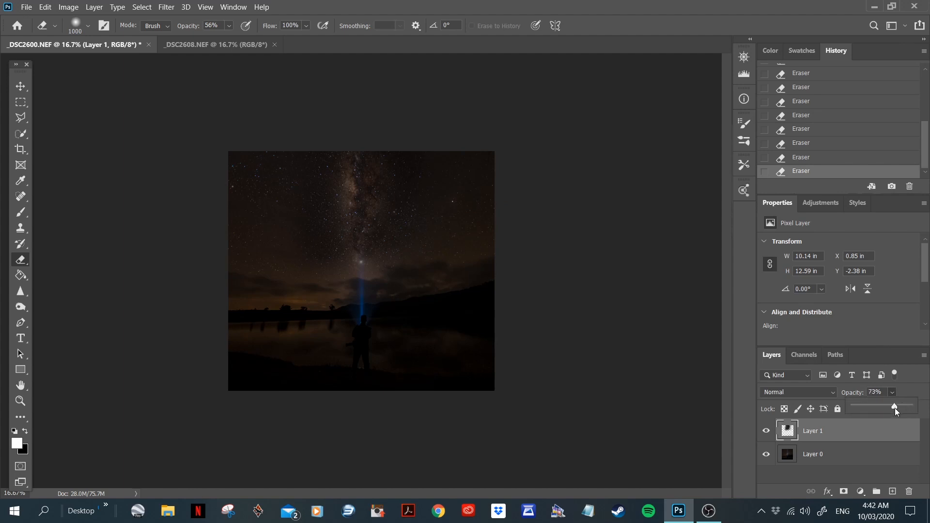
drag(895, 408, 895, 407)
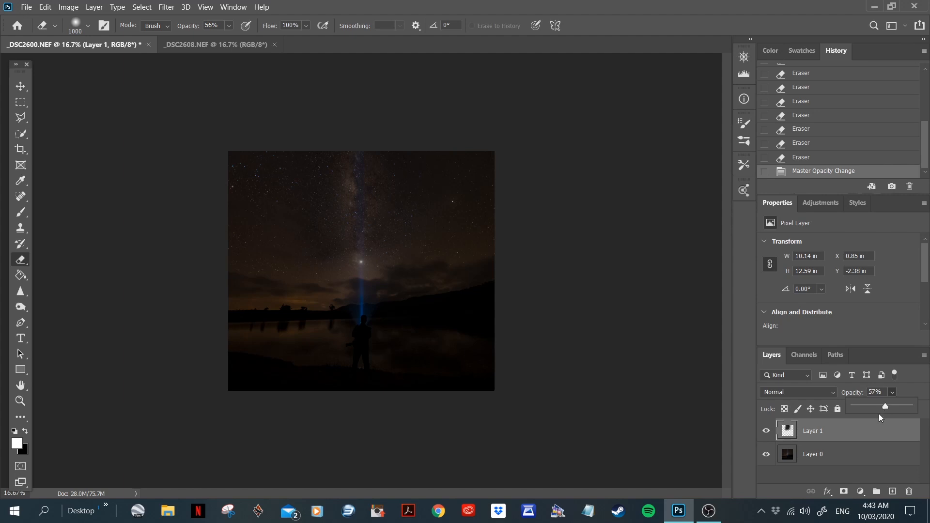
Brighten Layer 1 slightly with a Curves adjustment, using a point at input 52 and output 59.
click(62, 6)
mouse_move(94, 34)
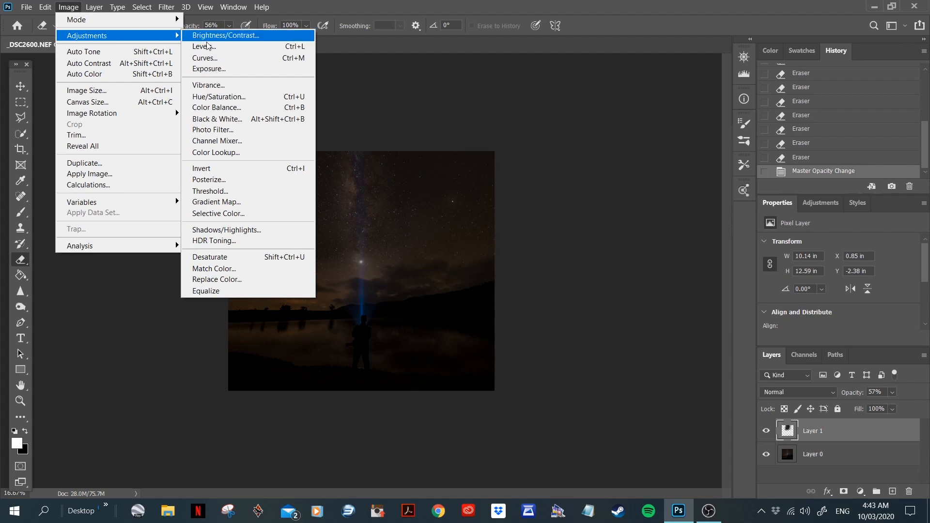
click(230, 59)
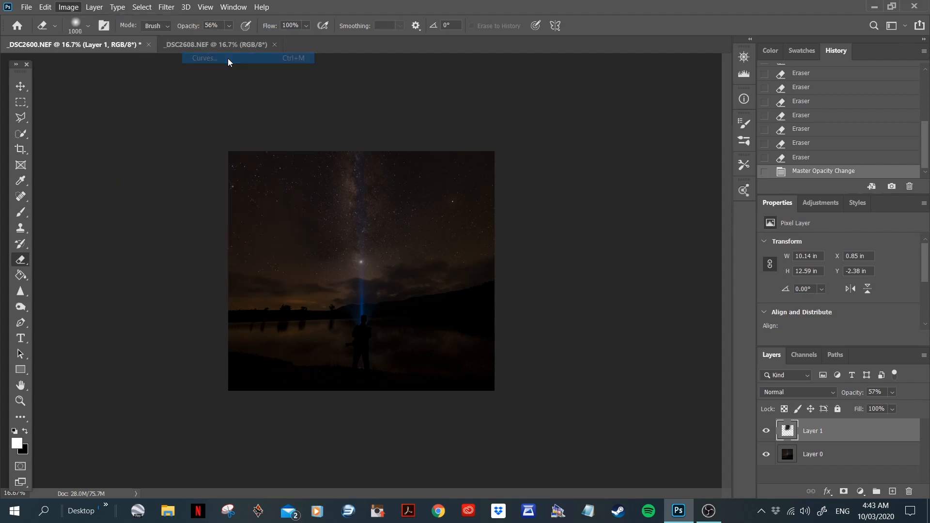
drag(608, 82, 629, 78)
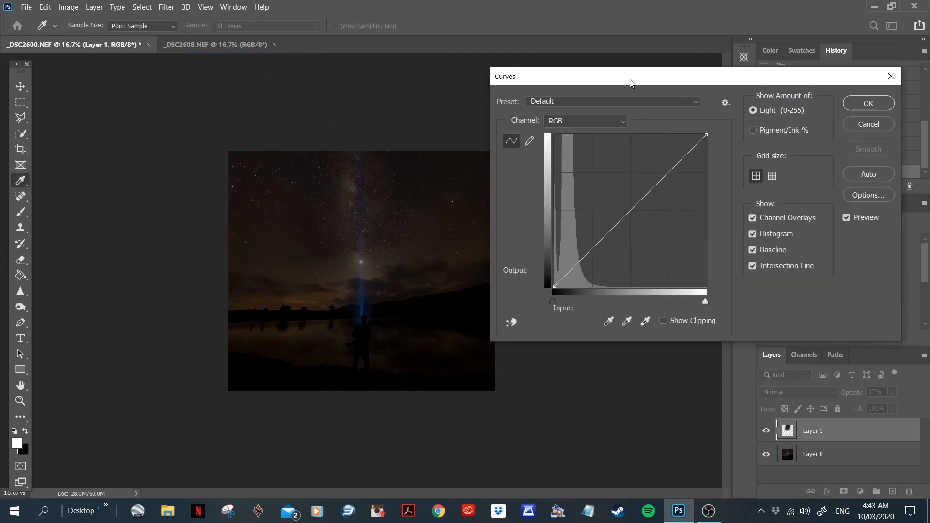
drag(585, 257, 585, 251)
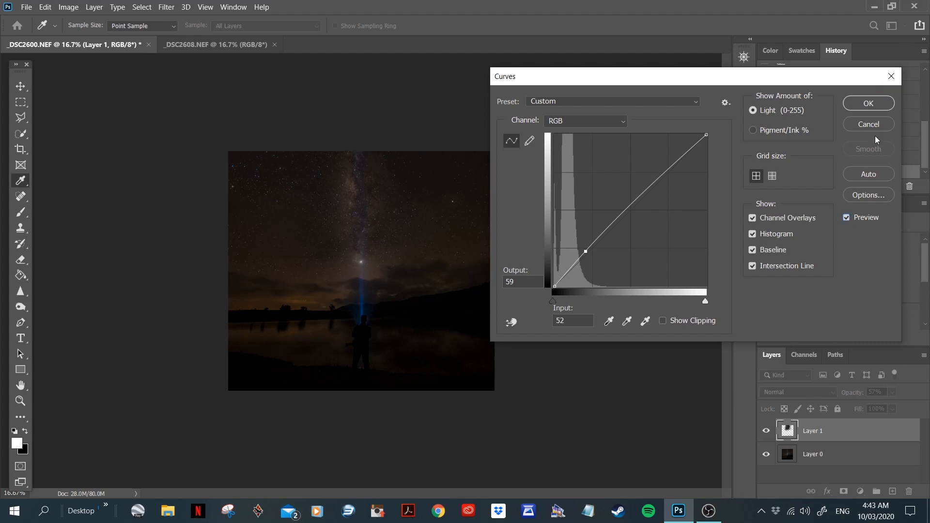
click(881, 106)
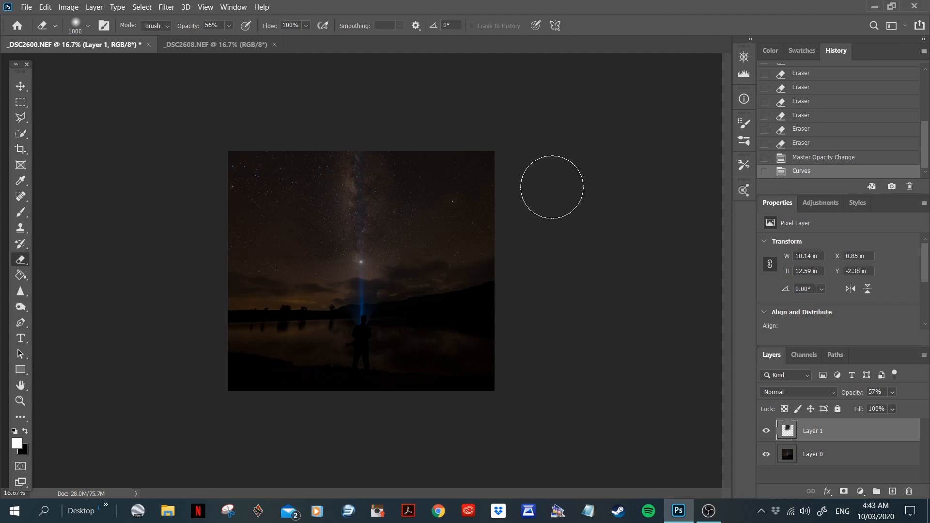
Try cloning over the sky left of the Milky Way with a 200 px Clone Stamp.
click(21, 227)
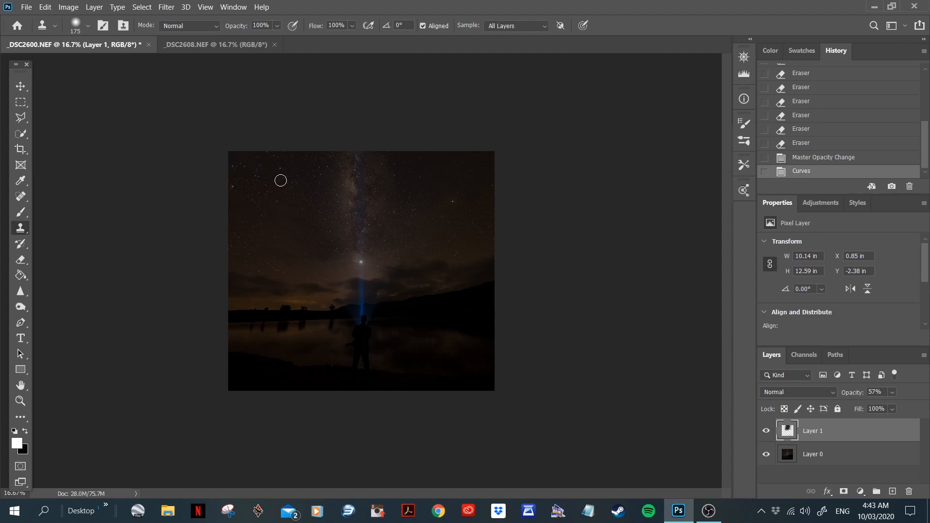
key(bracketright)
key(bracketright)
key(bracketright)
key(bracketleft)
key(bracketleft)
mouse_move(285, 223)
mouse_down()
mouse_move(270, 210)
mouse_move(315, 214)
mouse_up()
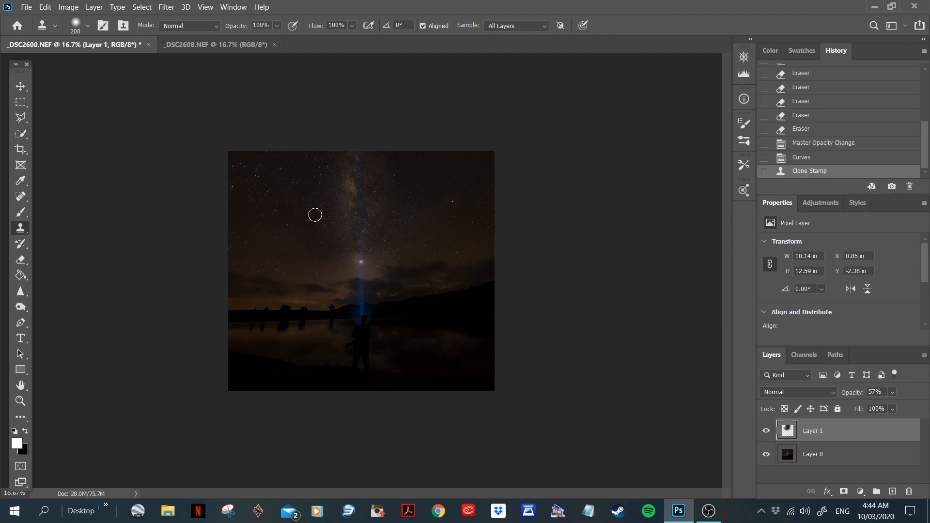
Try cloning stars from the upper-left sky onto the area below with a 500 px Clone Stamp, and revert to the Curves state.
key(bracketright)
key(bracketright)
key(bracketright)
alt+click(297, 181)
click(284, 241)
click(265, 242)
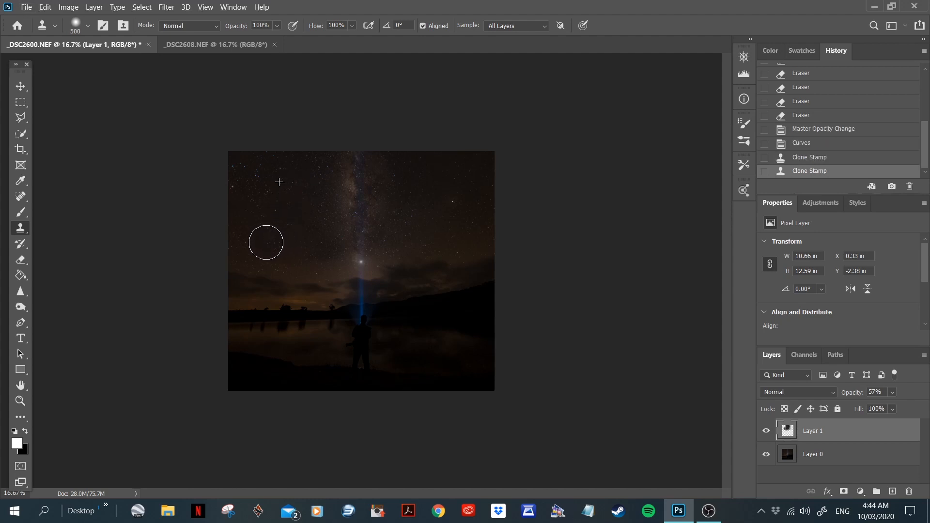
drag(240, 215, 236, 206)
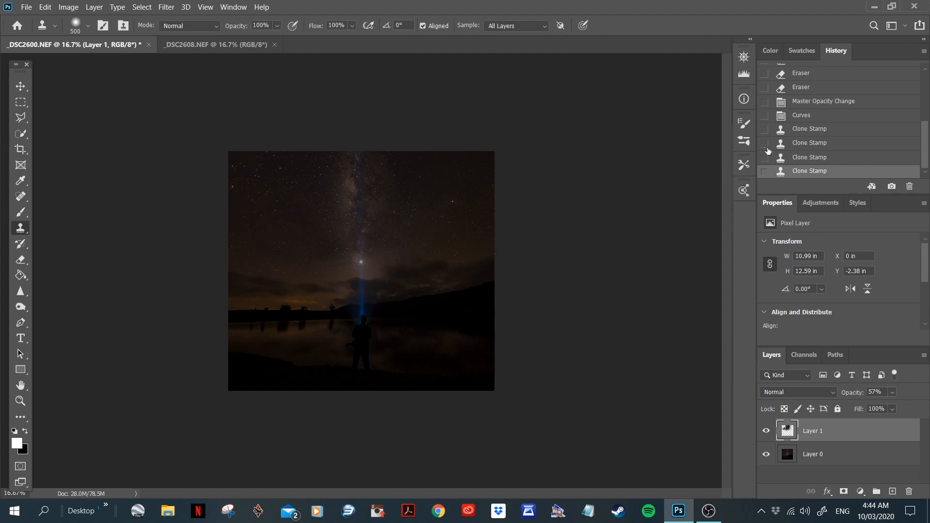
click(812, 119)
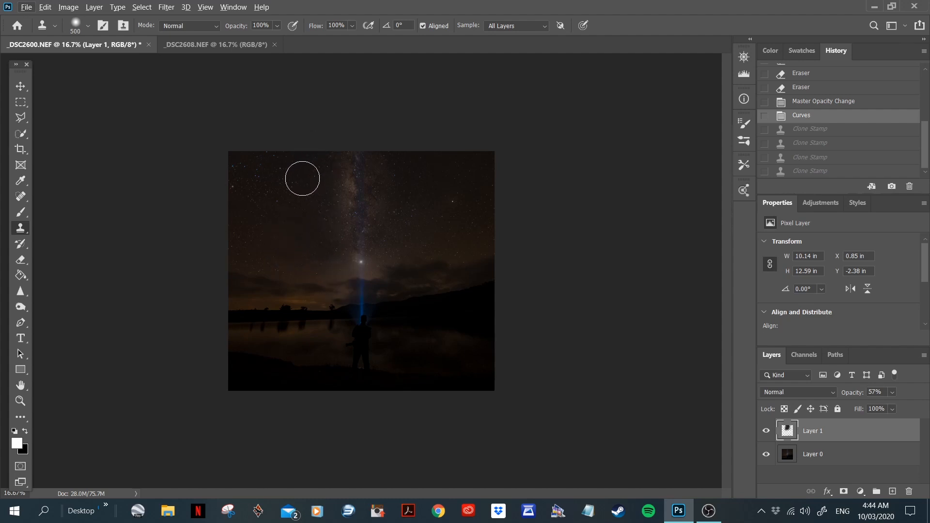
Clone the starry sky from right of the Milky Way onto the sky left of it with the 500 px Clone Stamp.
alt+click(470, 217)
click(286, 218)
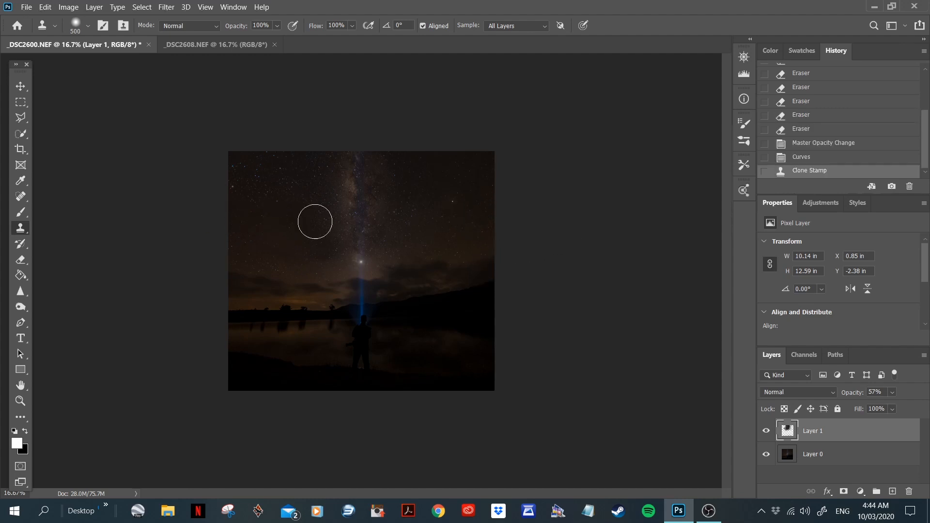
drag(314, 221, 279, 213)
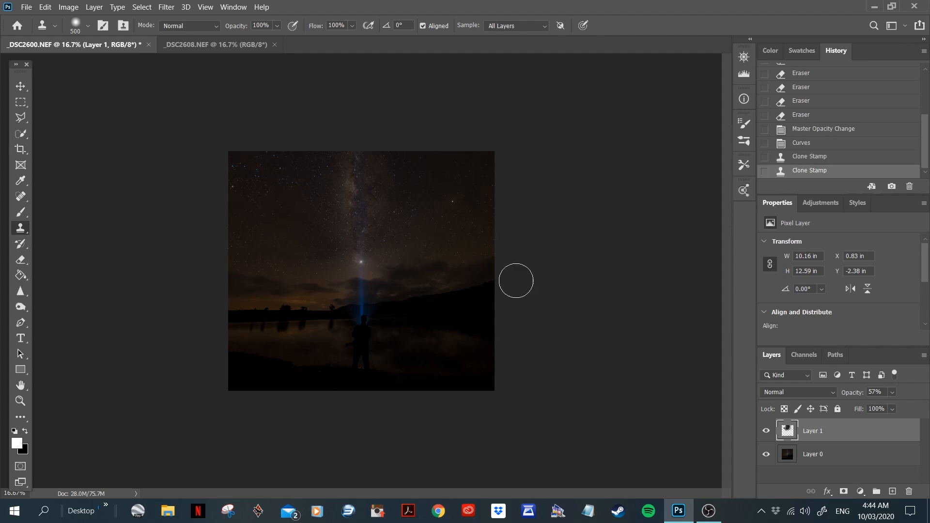
Try cloning a patch sampled from the upper-left sky over the far-left sky, and undo that stroke.
alt+click(300, 180)
mouse_move(247, 221)
mouse_down()
mouse_move(297, 228)
mouse_move(268, 244)
mouse_up()
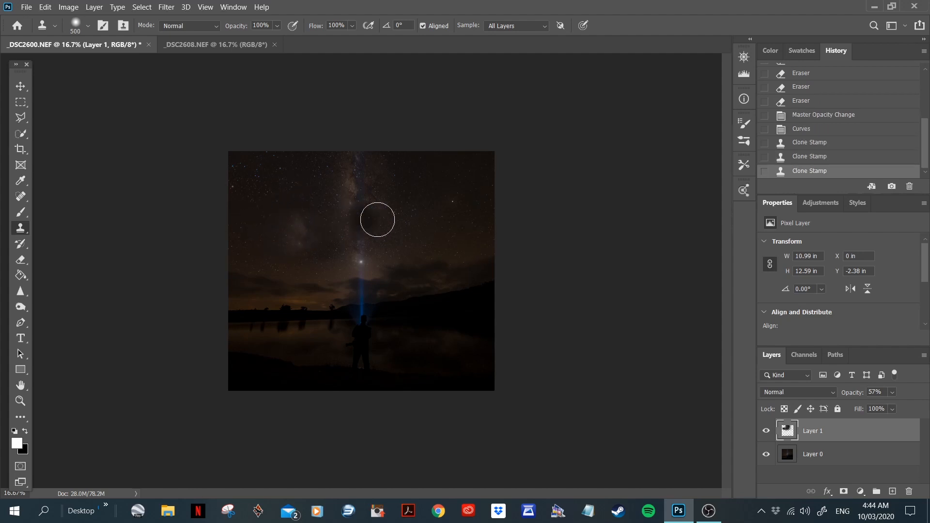
click(806, 158)
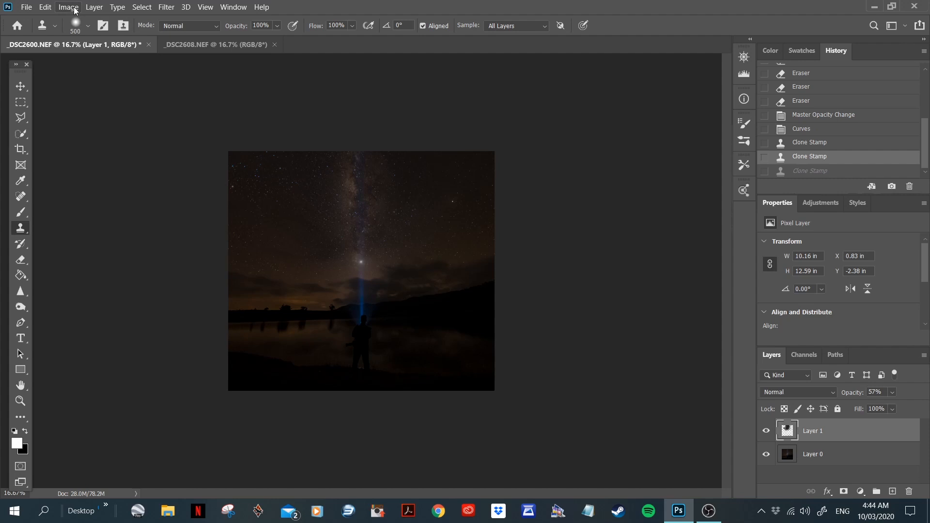
Paste the copied Milky Way area again as a new layer and scale it to about 68% with Free Transform.
click(45, 7)
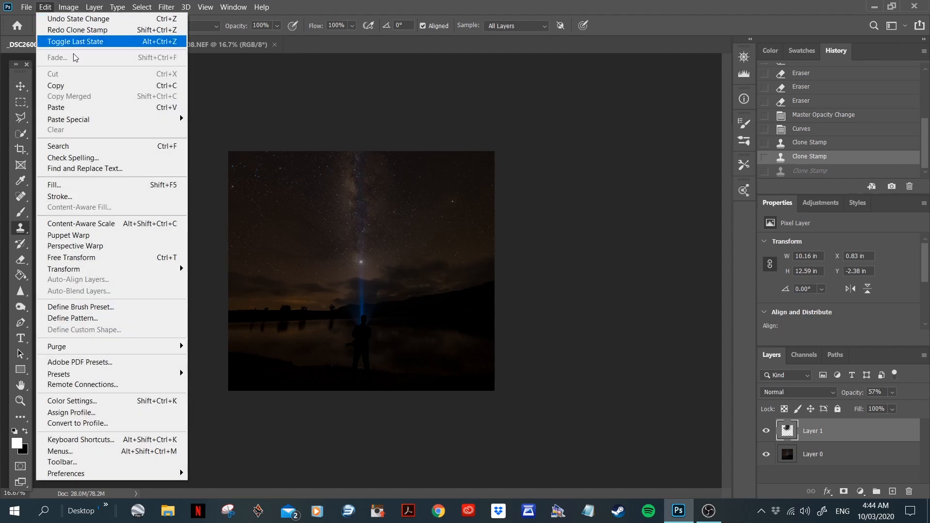
click(103, 111)
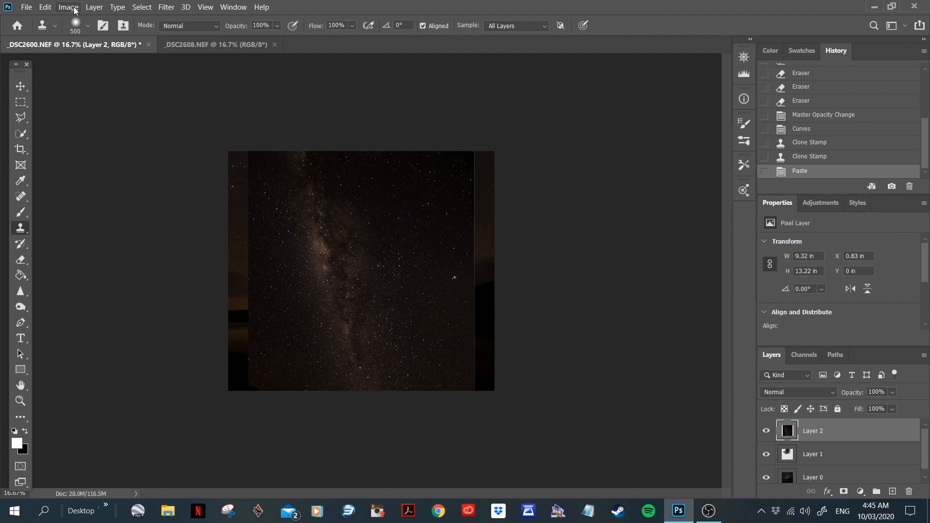
click(46, 6)
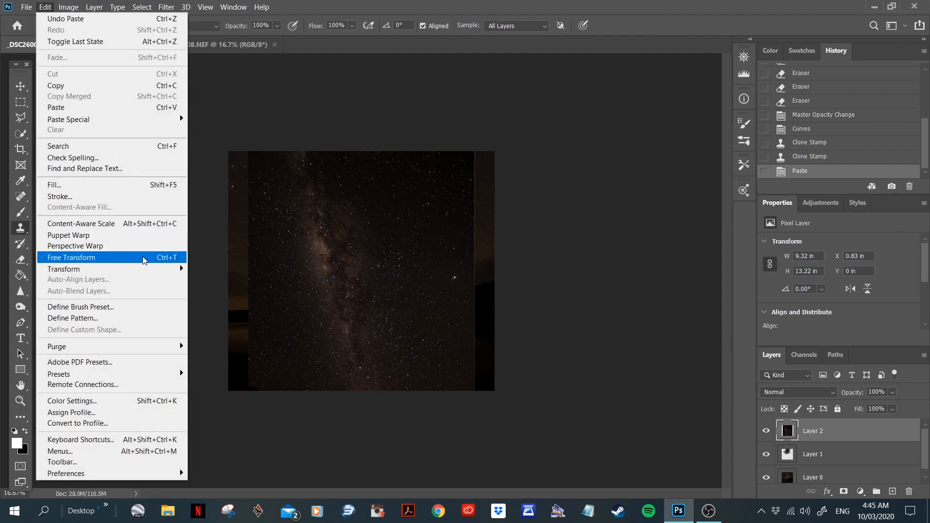
click(144, 260)
drag(250, 470, 295, 352)
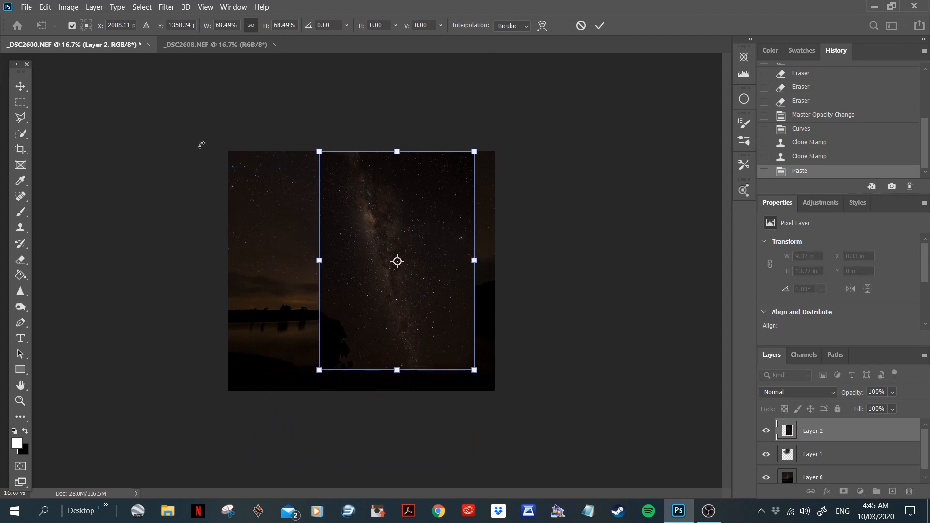
Copy a rectangular patch of stars about 2.58 × 4.98 in from right of the Milky Way on Layer 2.
click(21, 102)
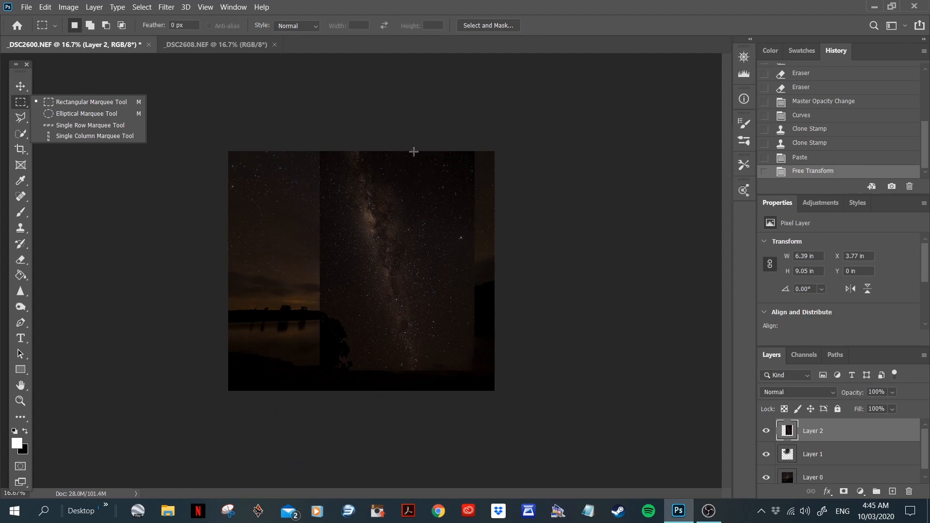
mouse_move(325, 190)
mouse_down()
mouse_move(380, 232)
mouse_move(384, 388)
mouse_move(390, 305)
mouse_move(379, 197)
mouse_move(328, 193)
mouse_up()
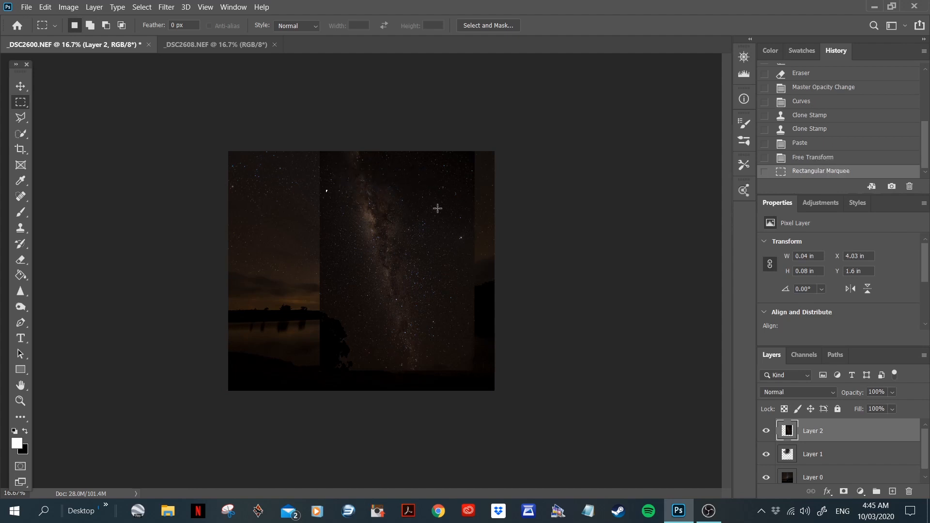
click(563, 227)
drag(411, 189, 474, 310)
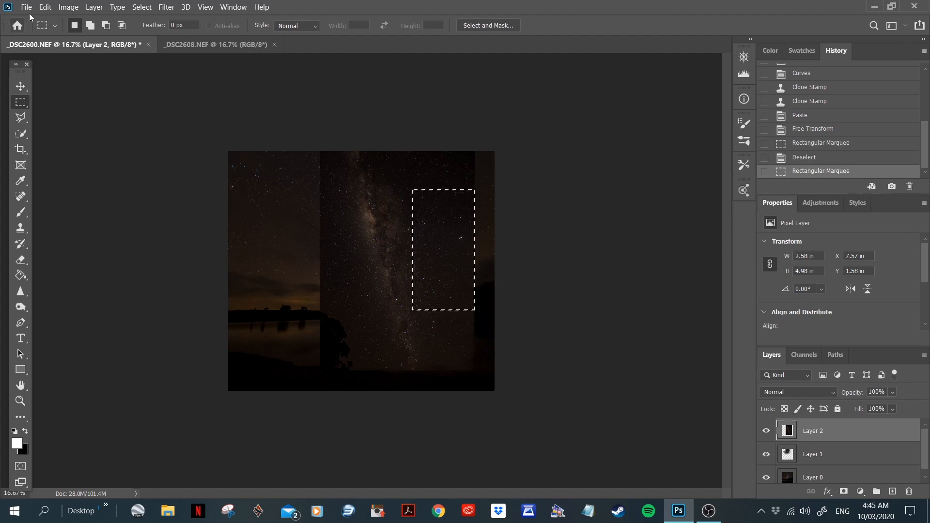
click(45, 7)
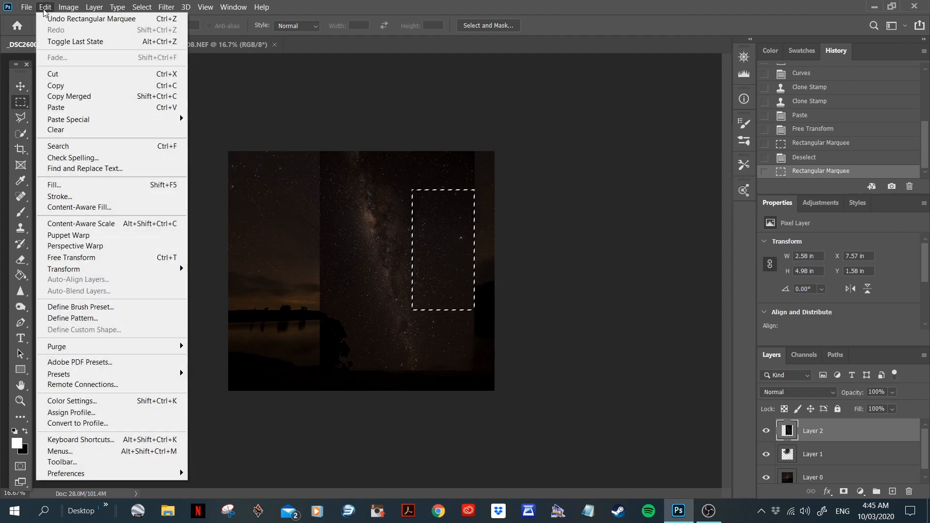
click(76, 90)
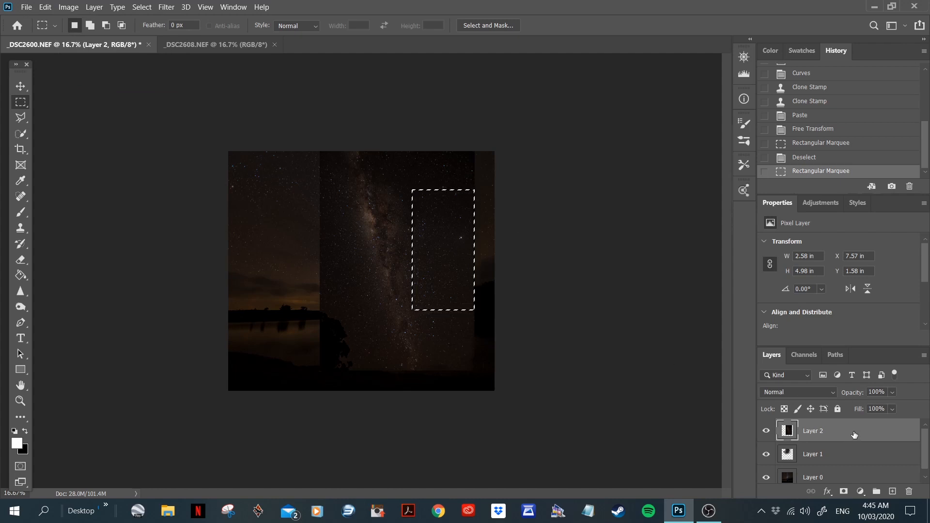
Delete the scaled Milky Way layer and paste the copied star patch as a new layer.
click(89, 228)
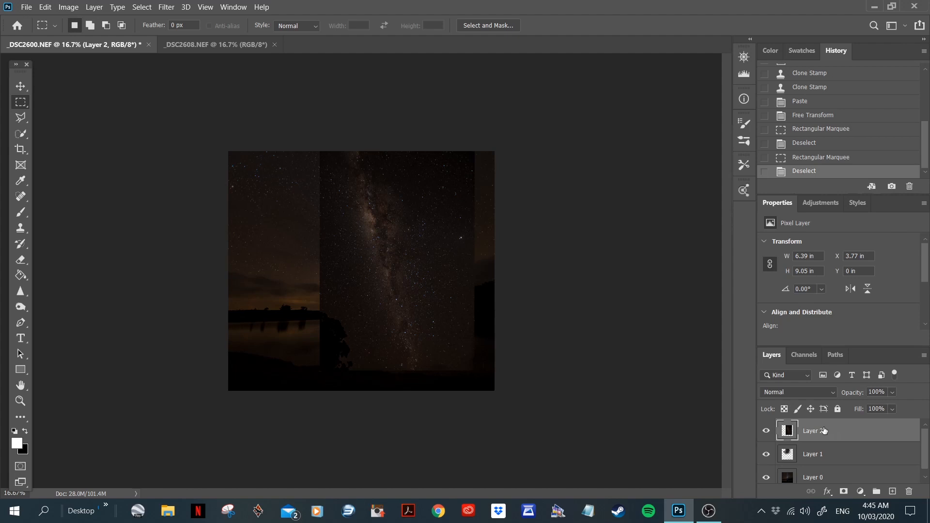
drag(823, 430, 908, 495)
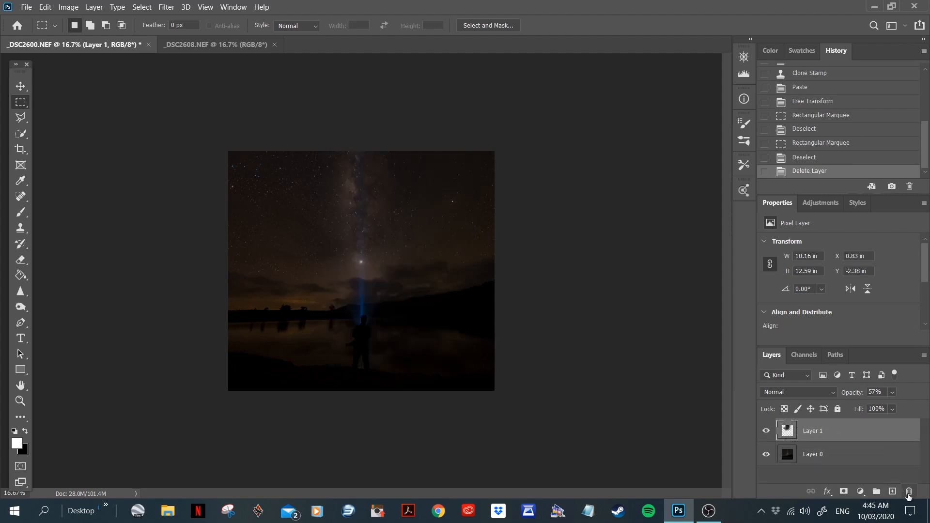
click(45, 8)
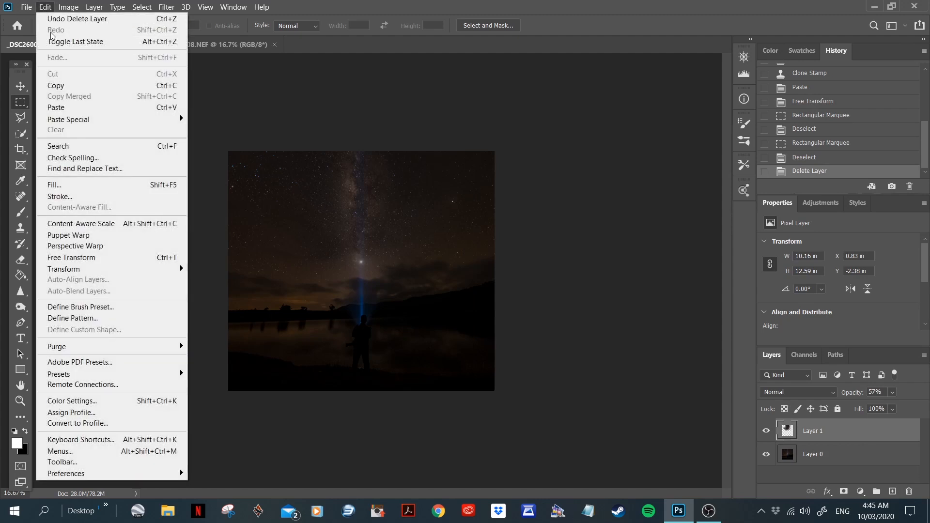
click(80, 107)
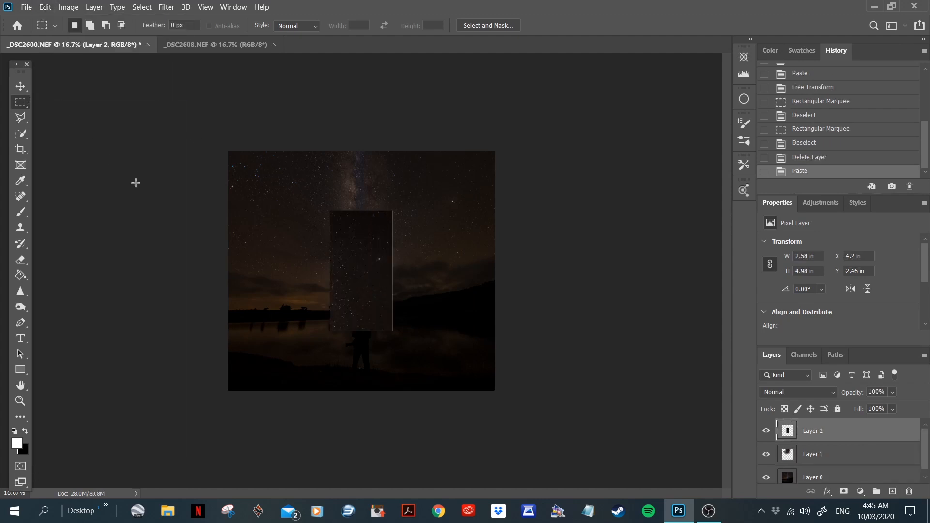
Free Transform the star patch to about 144%, rotate it about -90.5°, and place it over the sky left of the light beam.
click(45, 7)
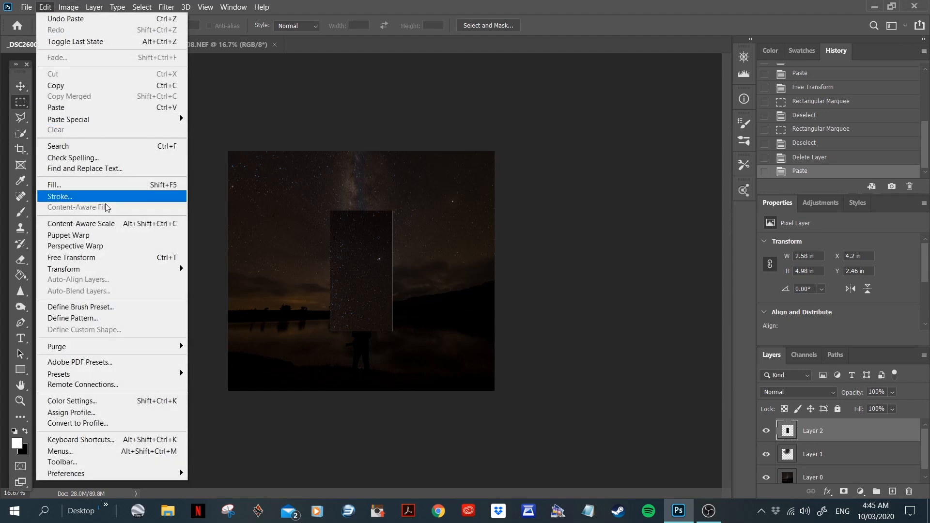
click(134, 257)
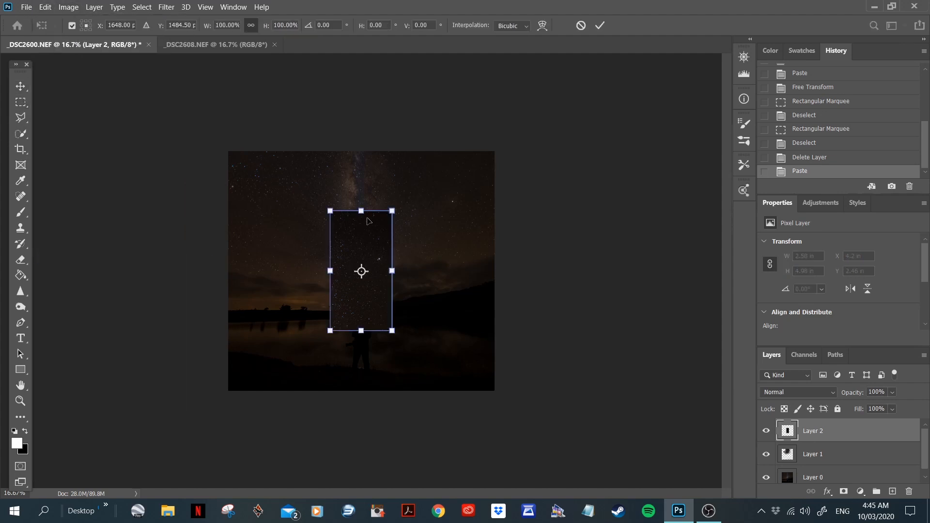
drag(392, 211, 458, 178)
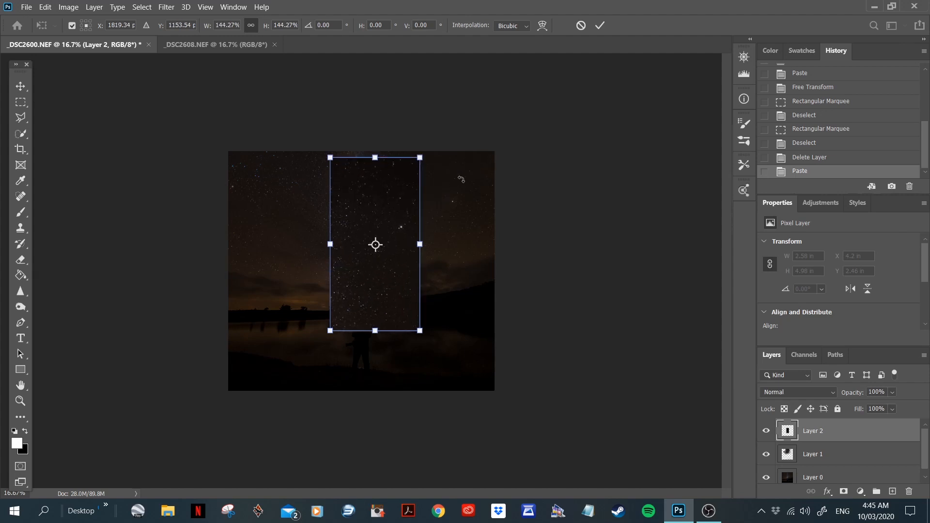
drag(319, 146, 247, 314)
drag(321, 253, 240, 252)
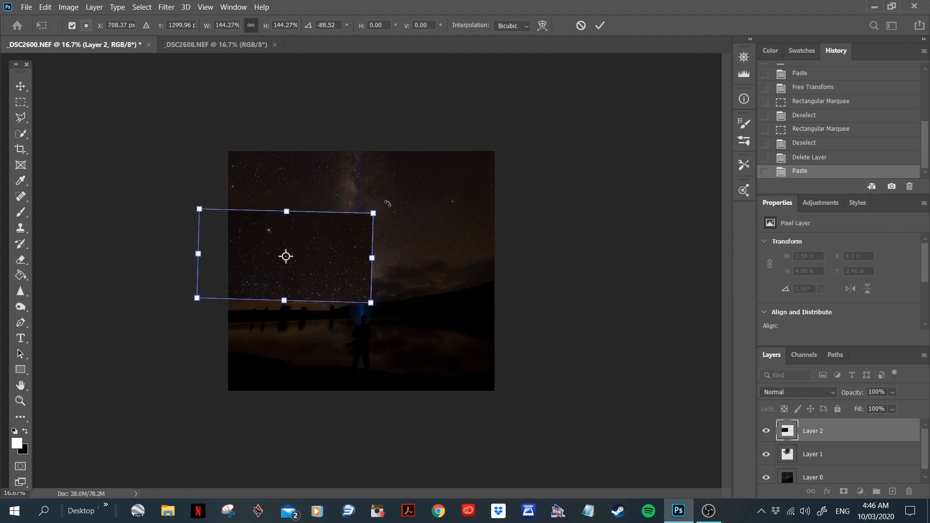
drag(388, 204, 386, 200)
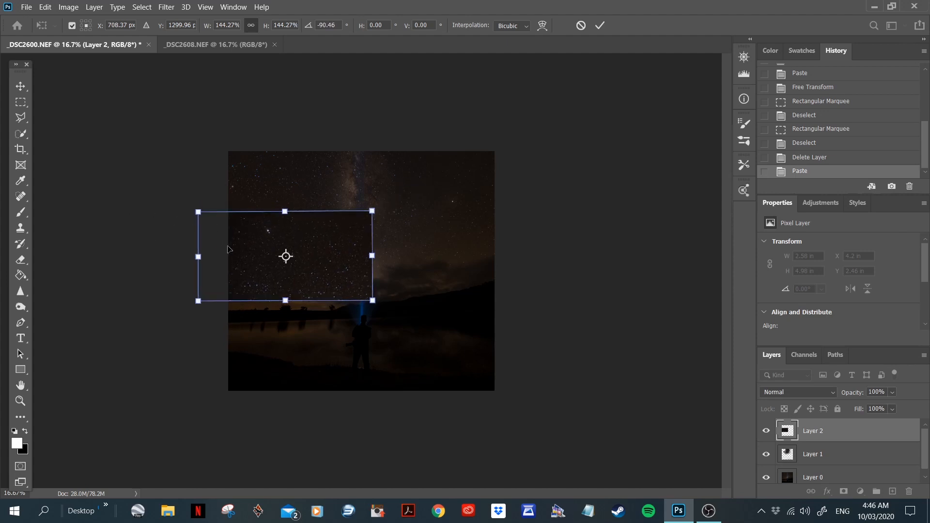
key(Return)
key(m)
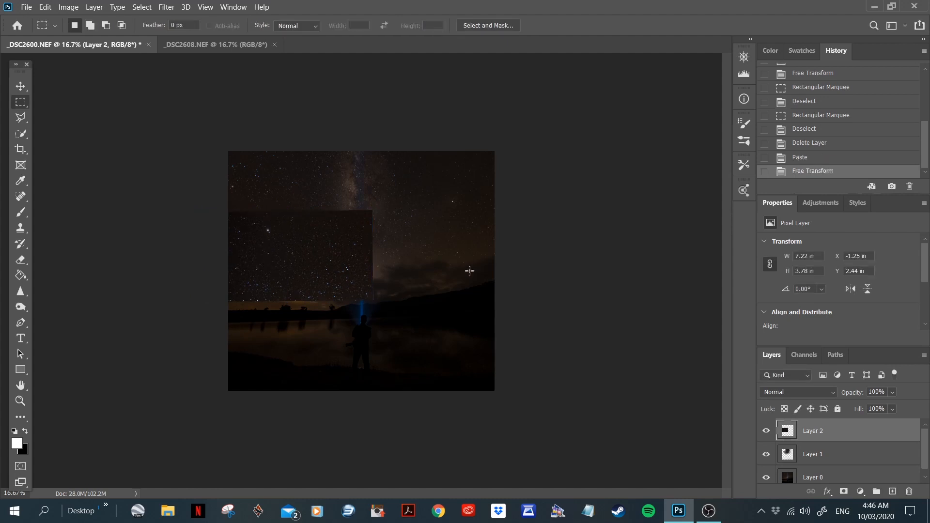
Brighten the left star patch slightly with a Curves adjustment by raising the shadow part of the RGB curve.
click(64, 9)
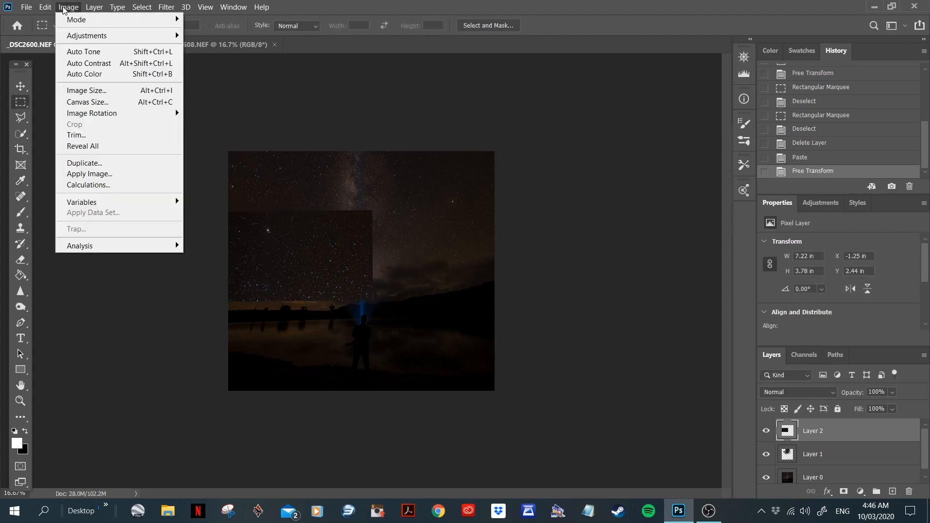
mouse_move(84, 36)
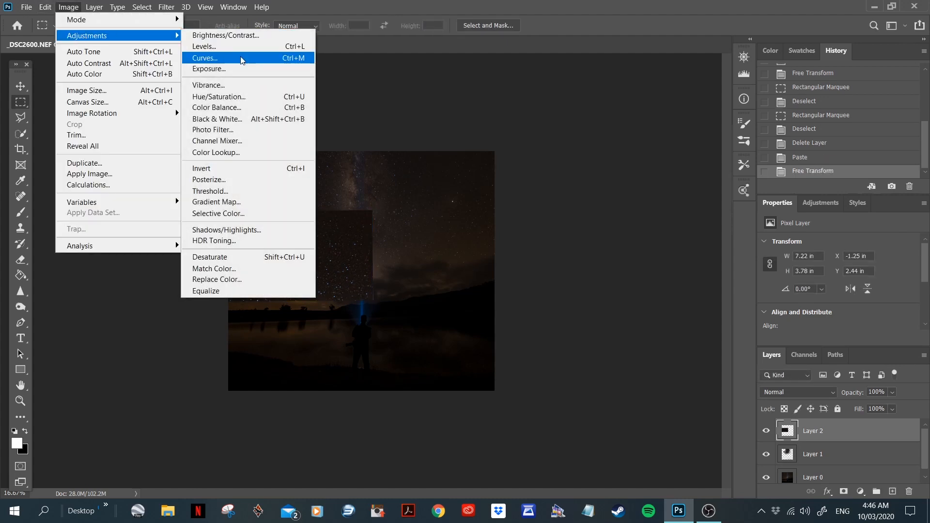
click(241, 56)
drag(591, 248, 588, 243)
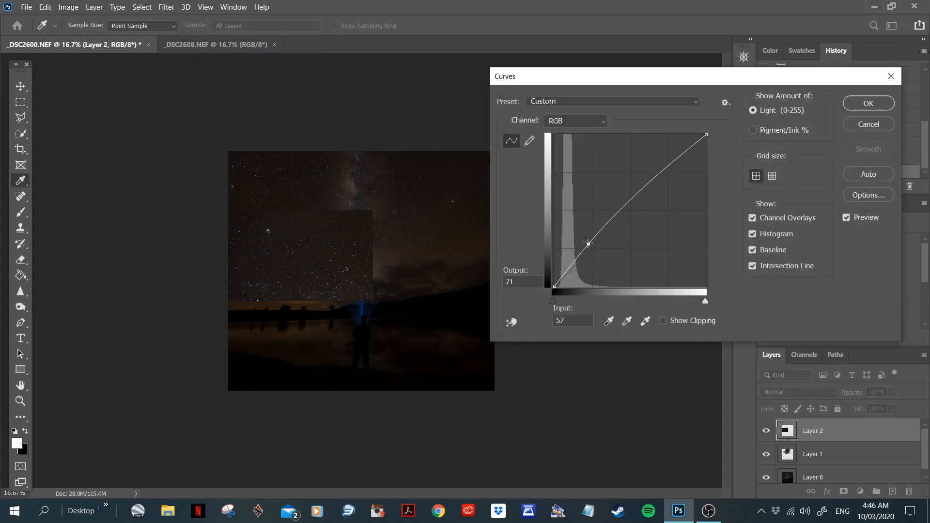
drag(588, 243, 590, 244)
click(864, 113)
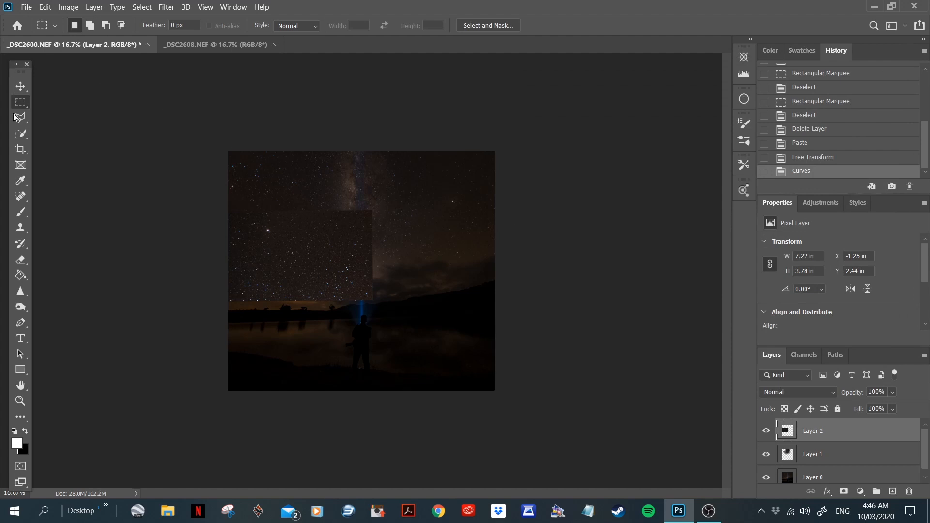
Move the left star patch up about 0.8 in and blend its edges with a 1000 px Eraser at 56% opacity.
click(20, 87)
drag(280, 262, 283, 240)
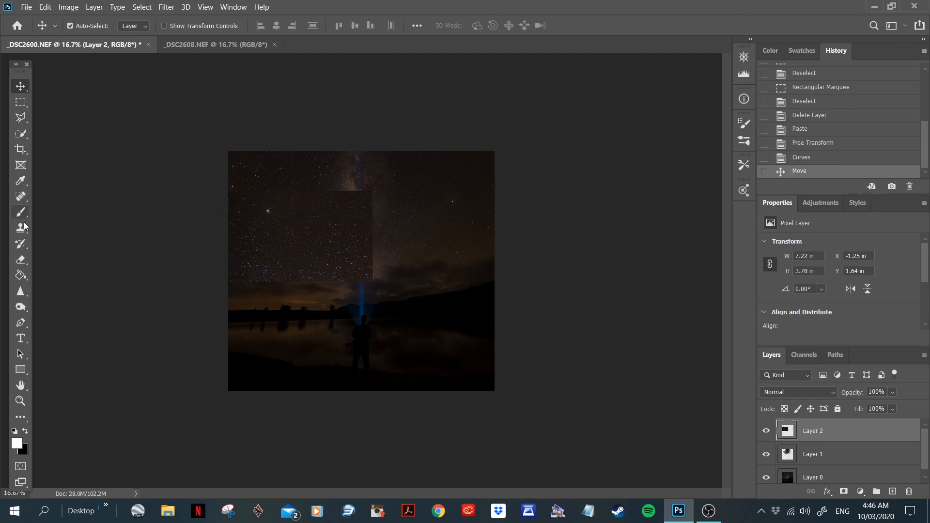
click(22, 259)
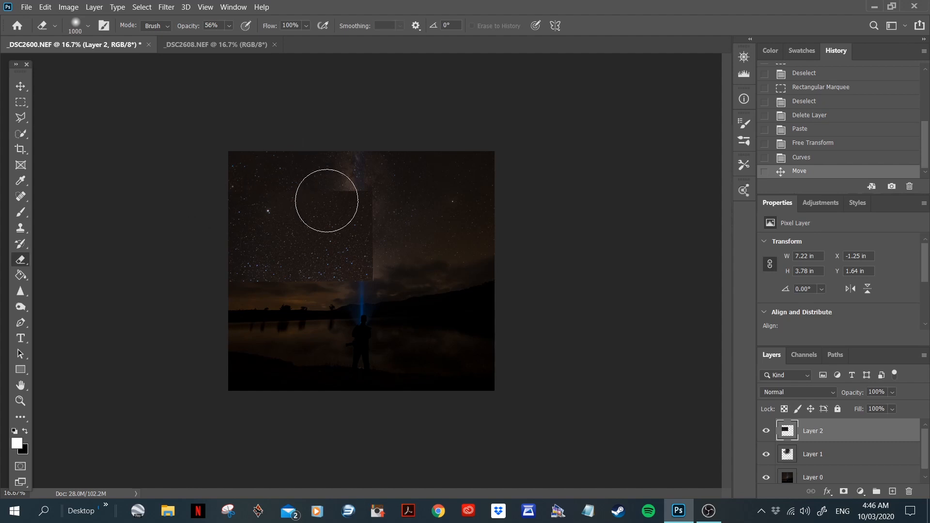
mouse_move(327, 201)
mouse_down()
mouse_move(366, 195)
mouse_move(374, 204)
mouse_move(364, 279)
mouse_move(366, 190)
mouse_move(359, 207)
mouse_up()
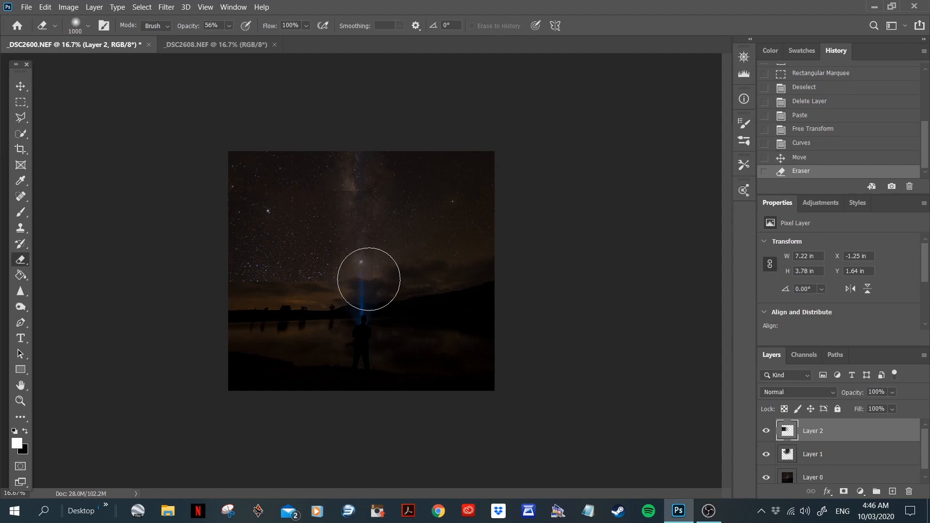
mouse_move(368, 279)
mouse_down()
mouse_move(357, 186)
mouse_move(342, 184)
mouse_move(364, 286)
mouse_move(356, 299)
mouse_move(337, 162)
mouse_move(374, 286)
mouse_move(334, 141)
mouse_up()
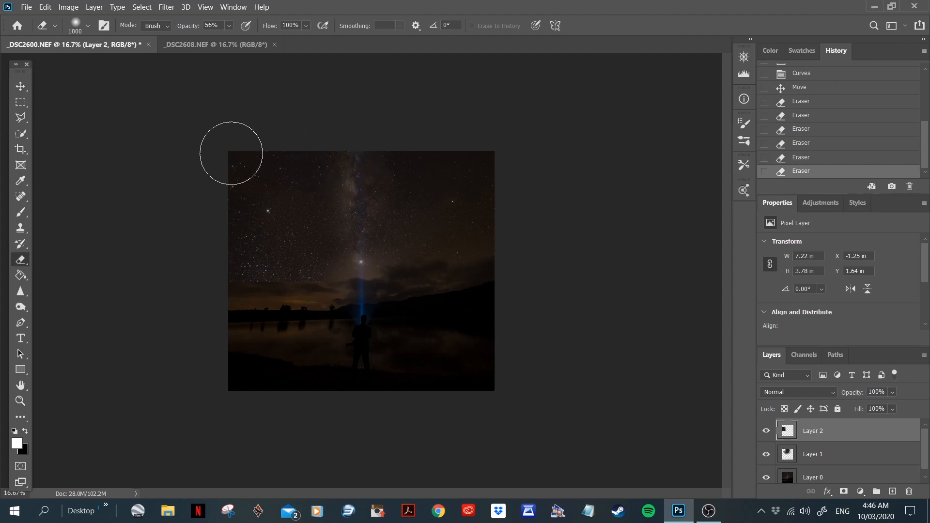
drag(231, 153, 220, 165)
mouse_move(220, 165)
mouse_down()
mouse_move(315, 182)
mouse_move(366, 173)
mouse_up()
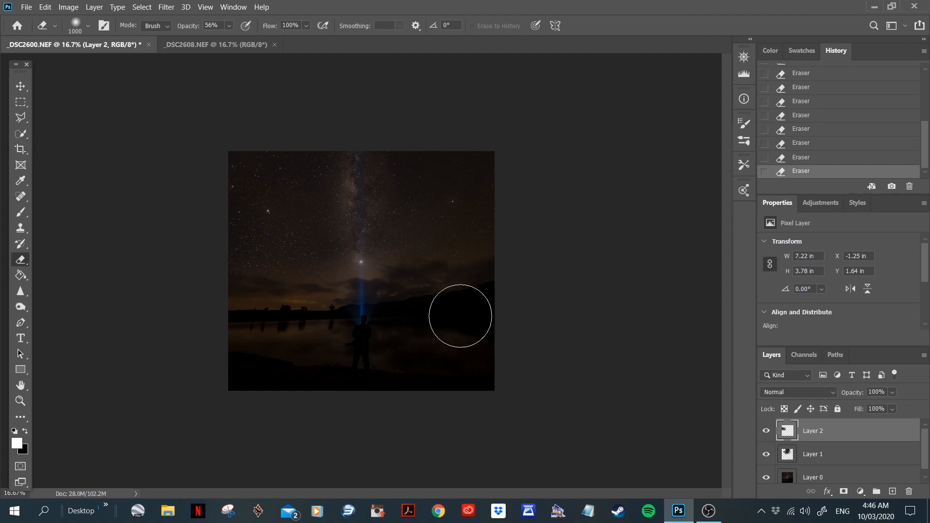
mouse_move(359, 197)
mouse_down()
mouse_move(362, 290)
mouse_move(372, 114)
mouse_up()
Paste the star patch again, scale it to about 175%, rotate it about -91°, and place it over the sky right of the Milky Way.
click(45, 7)
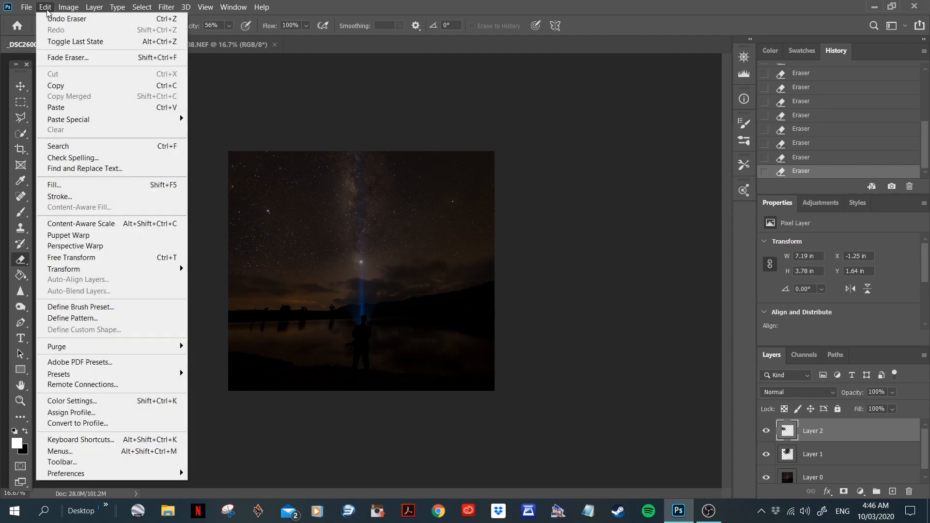
click(74, 109)
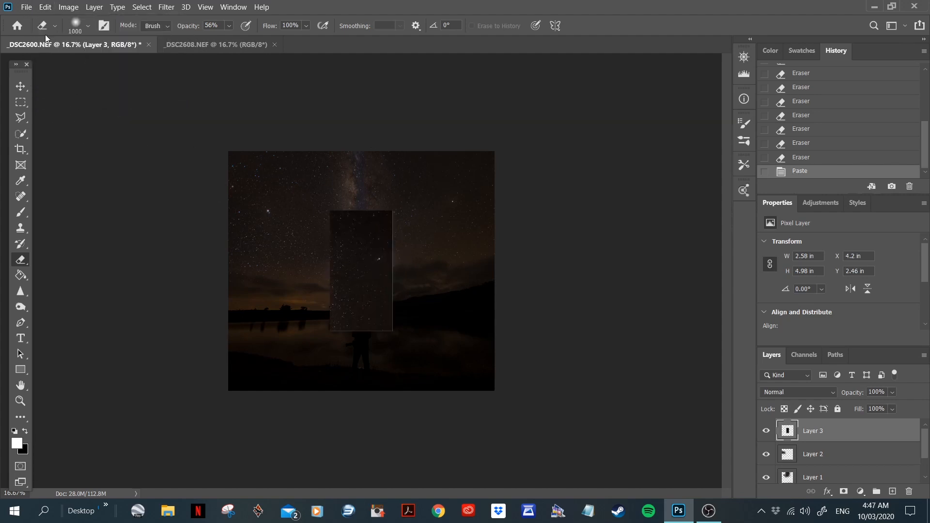
click(48, 7)
click(73, 257)
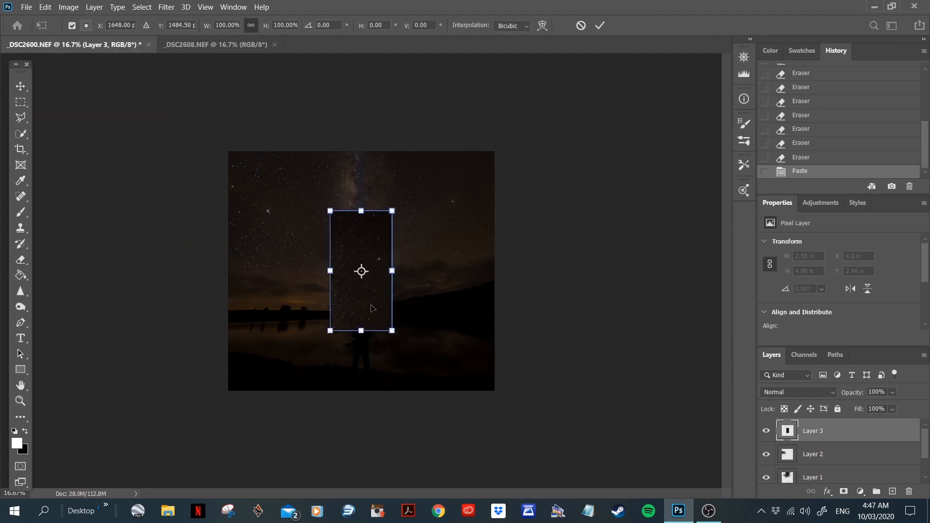
drag(366, 191, 255, 253)
drag(417, 238, 512, 188)
drag(460, 236, 530, 195)
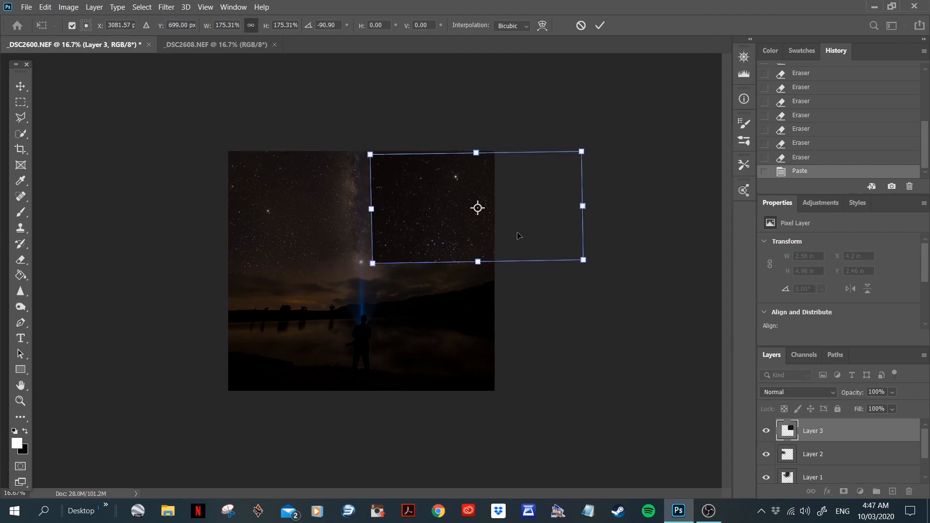
key(Return)
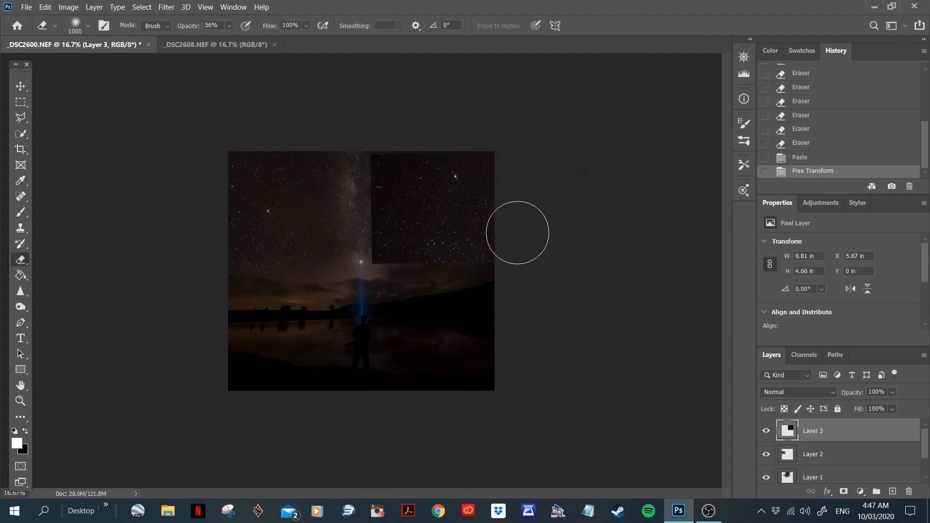
Brighten the right star patch with Curves, mapping input 52 to output 72 on the RGB channel.
click(67, 9)
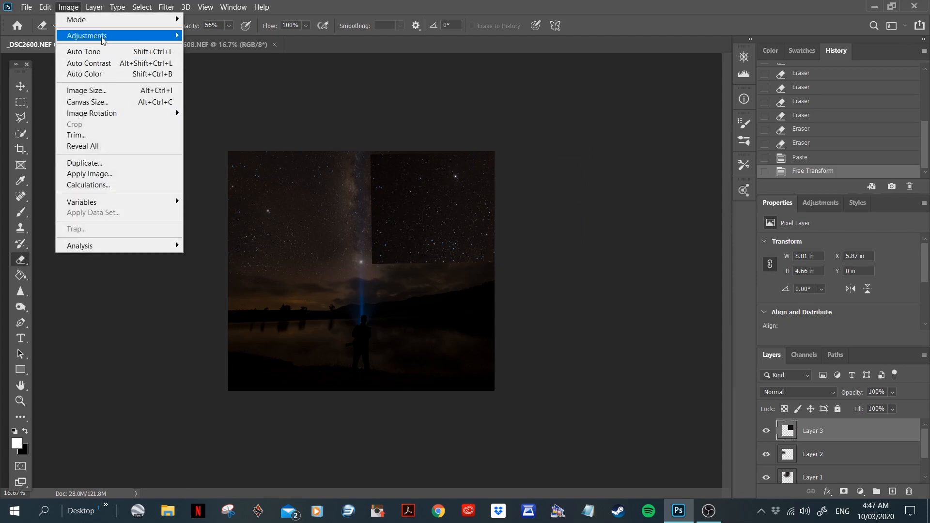
mouse_move(103, 38)
click(271, 58)
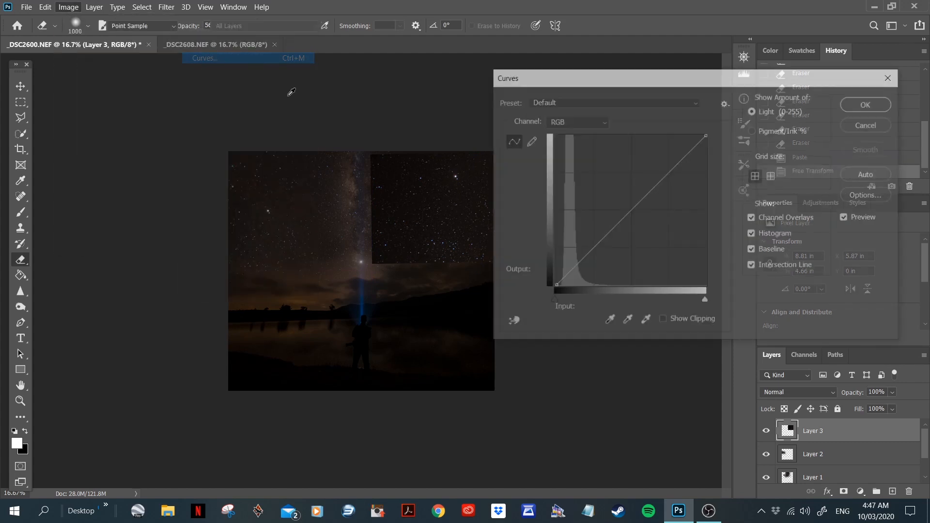
drag(588, 253, 585, 243)
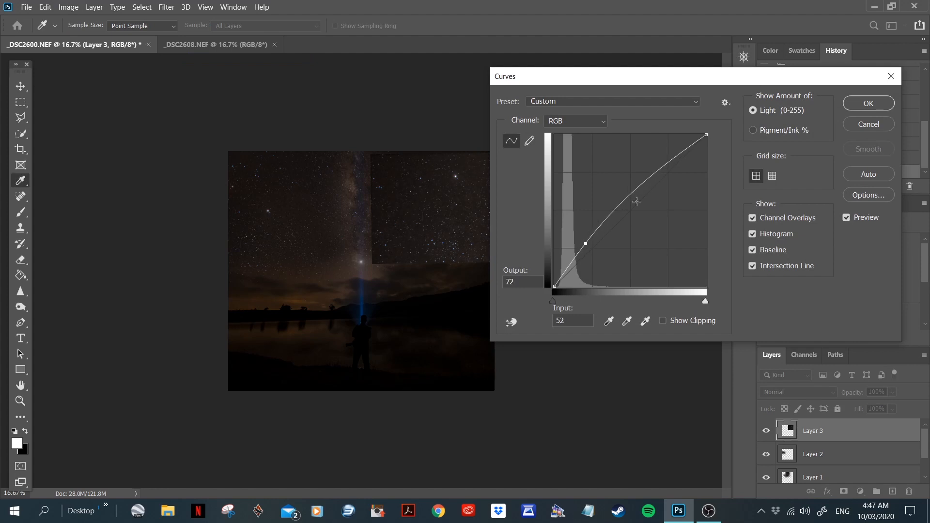
click(867, 103)
Blend the right star patch's edges into the sky, Milky Way and hillside with a 1000 px Eraser at 56% opacity.
key(e)
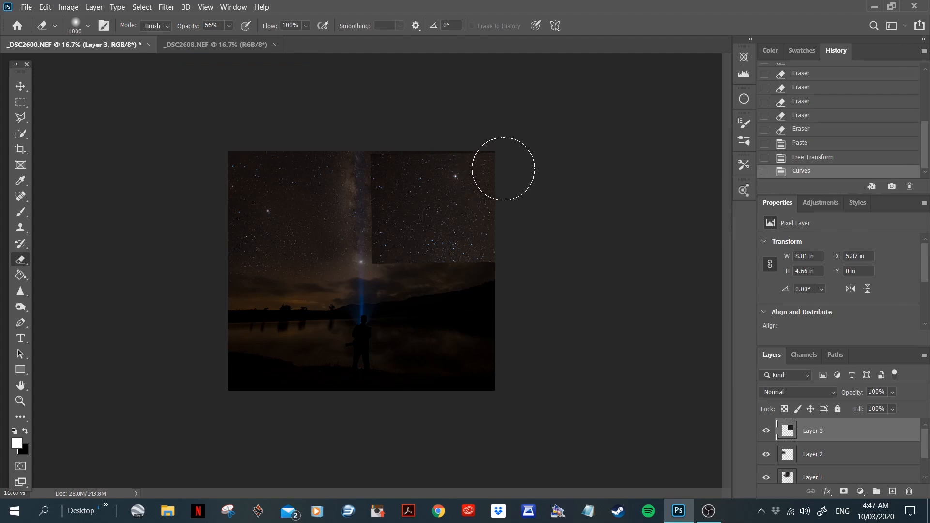
mouse_move(530, 160)
mouse_down()
mouse_move(354, 142)
mouse_move(320, 150)
mouse_up()
drag(320, 150, 530, 142)
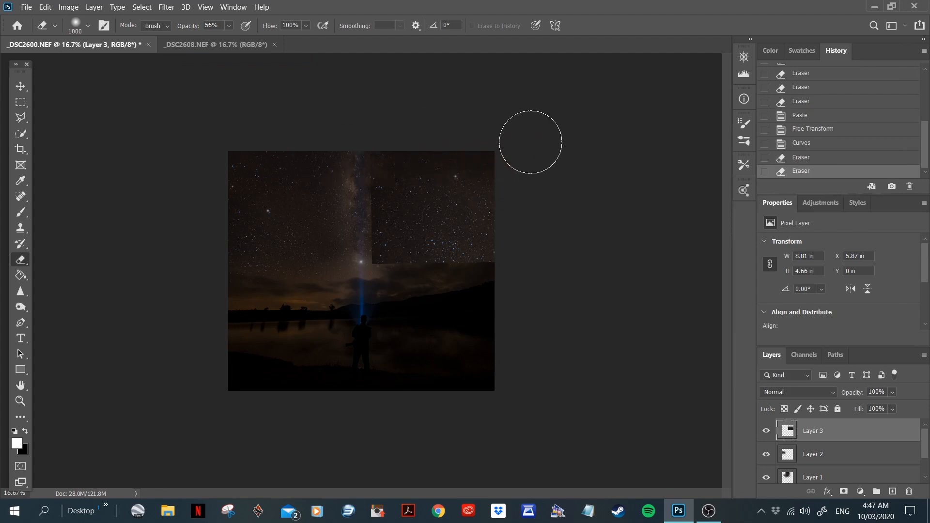
mouse_move(397, 281)
mouse_down()
mouse_move(350, 267)
mouse_move(463, 298)
mouse_move(398, 292)
mouse_move(381, 264)
mouse_move(390, 293)
mouse_move(363, 198)
mouse_up()
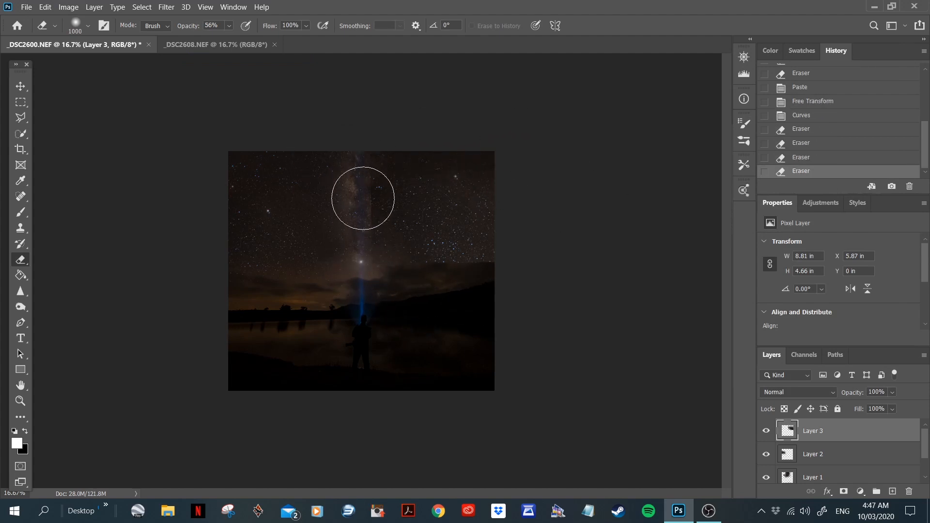
drag(367, 271, 371, 173)
mouse_move(368, 295)
mouse_down()
mouse_move(367, 188)
mouse_move(357, 273)
mouse_move(479, 309)
mouse_move(401, 284)
mouse_up()
mouse_move(512, 295)
mouse_down()
mouse_move(542, 283)
mouse_move(349, 289)
mouse_move(555, 278)
mouse_move(353, 309)
mouse_up()
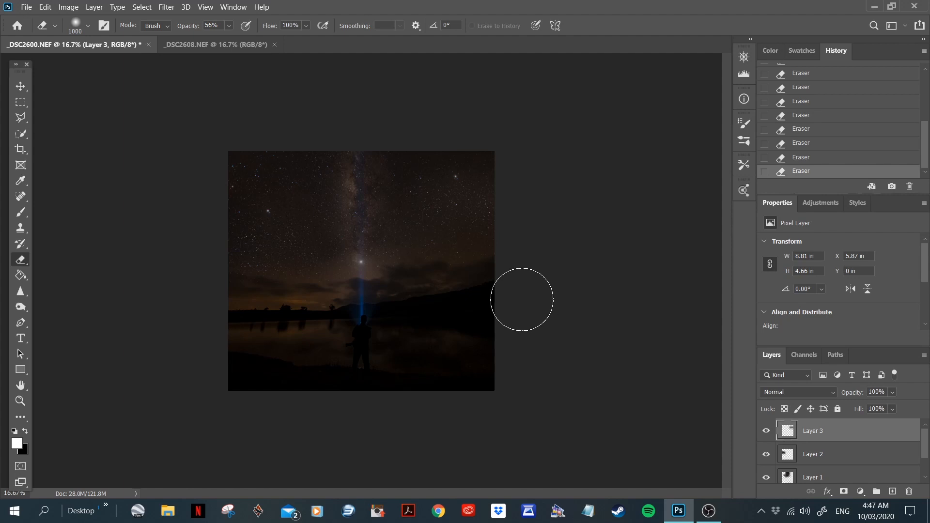
Move the right star patch down to about 0.56 in below the top of the canvas.
click(20, 86)
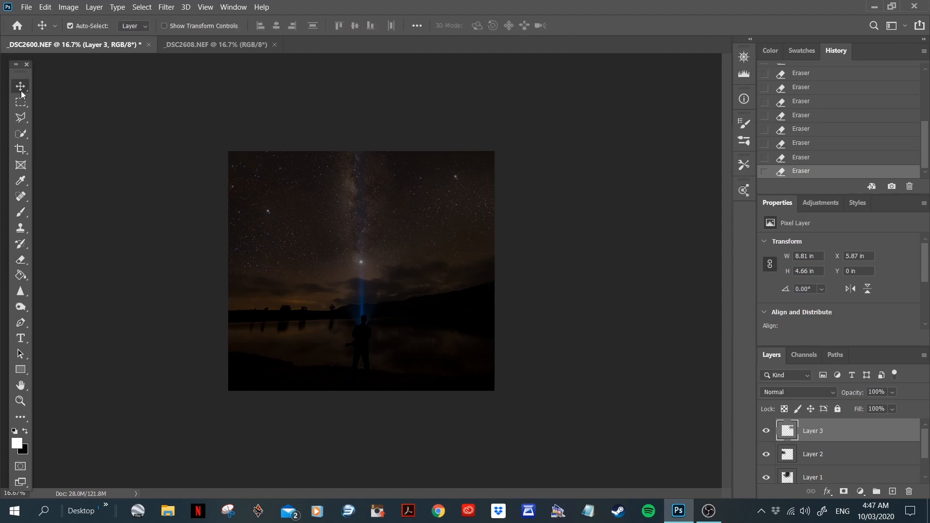
drag(438, 233, 436, 248)
click(22, 198)
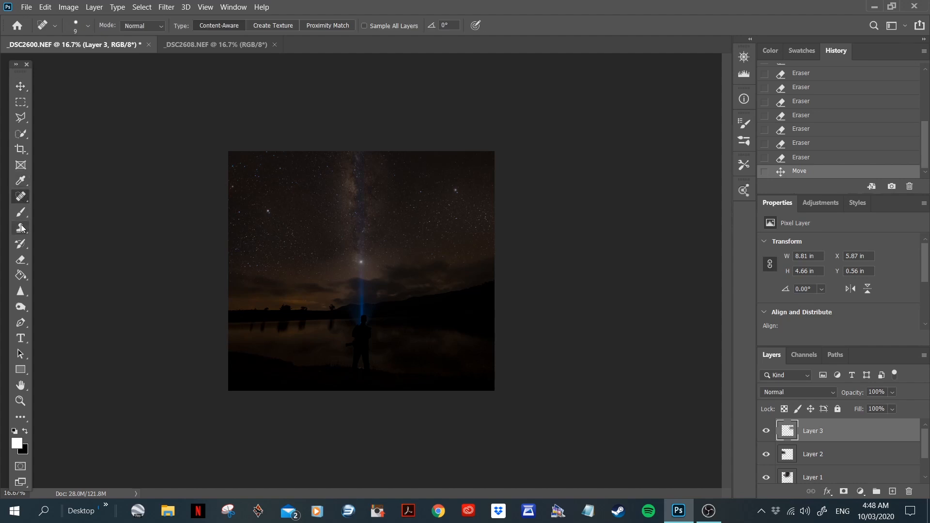
Fade the right star patch's upper edge with the 56% Eraser and move the patch up to about Y -1.13 in.
click(21, 260)
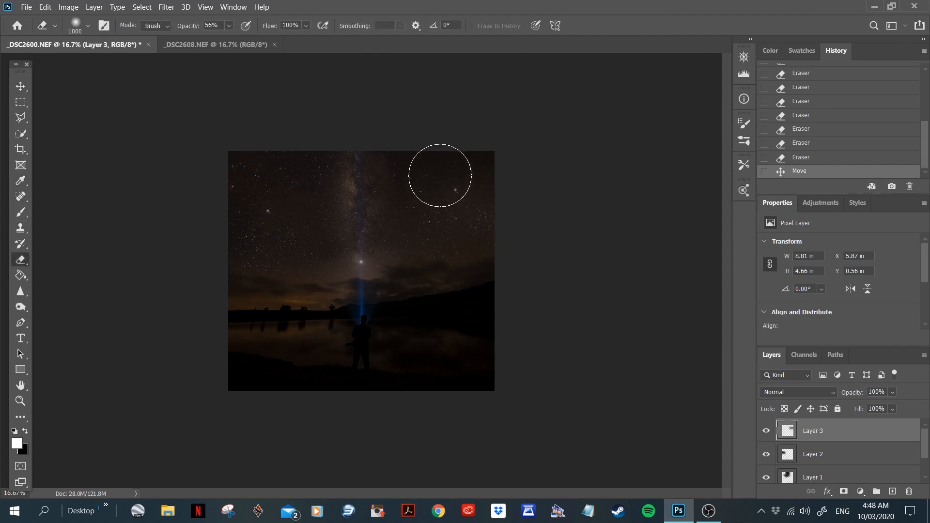
mouse_move(438, 174)
mouse_down()
mouse_move(484, 160)
mouse_move(479, 136)
mouse_up()
click(480, 137)
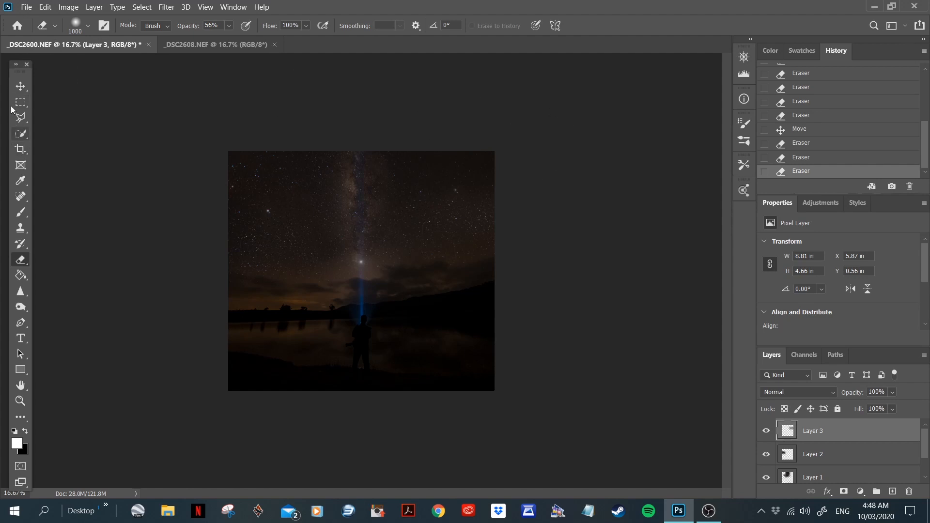
click(29, 94)
drag(441, 216, 456, 203)
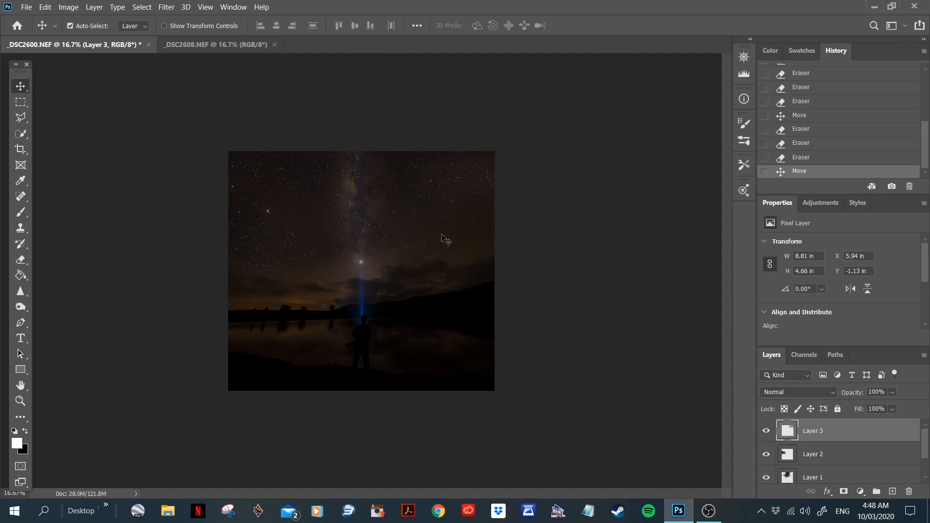
Paste the star patch again, rotate it about -90°, scale it to about 115%, and place it over the lower sky right of the light beam.
click(44, 8)
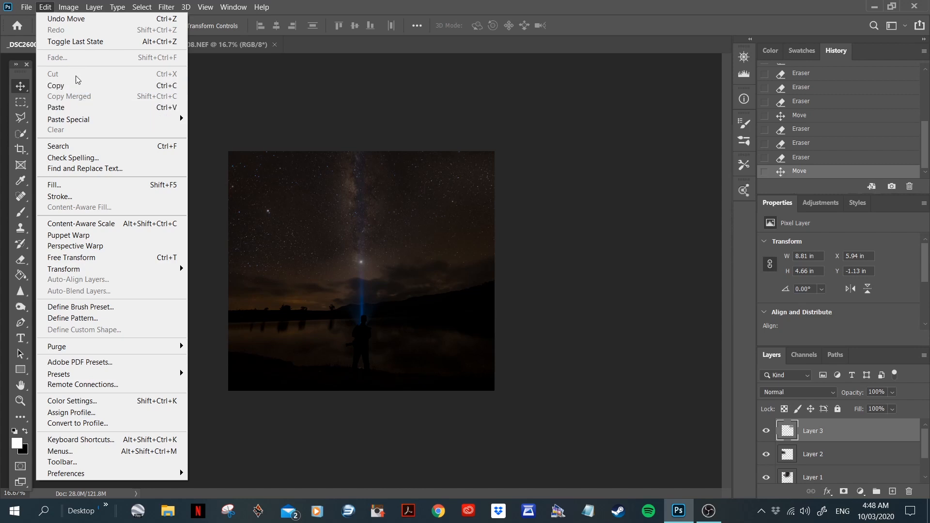
click(83, 108)
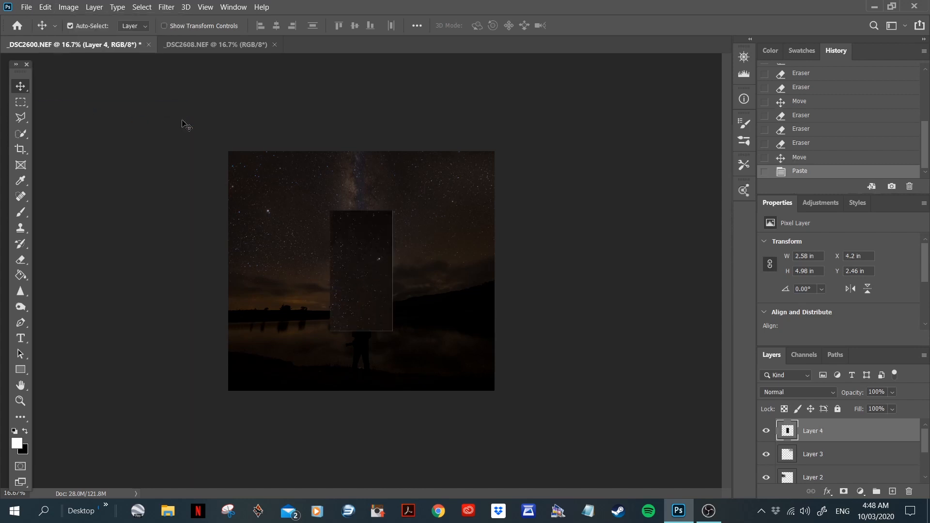
click(66, 8)
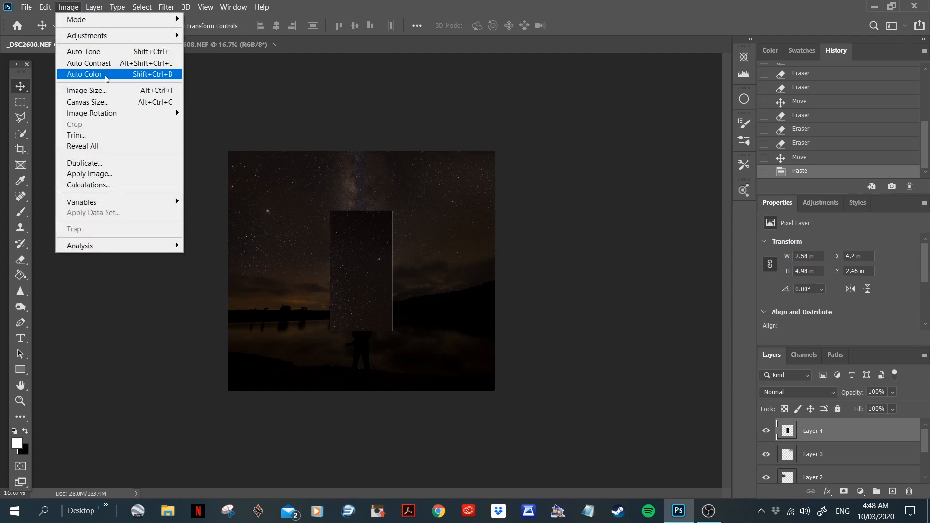
mouse_move(45, 7)
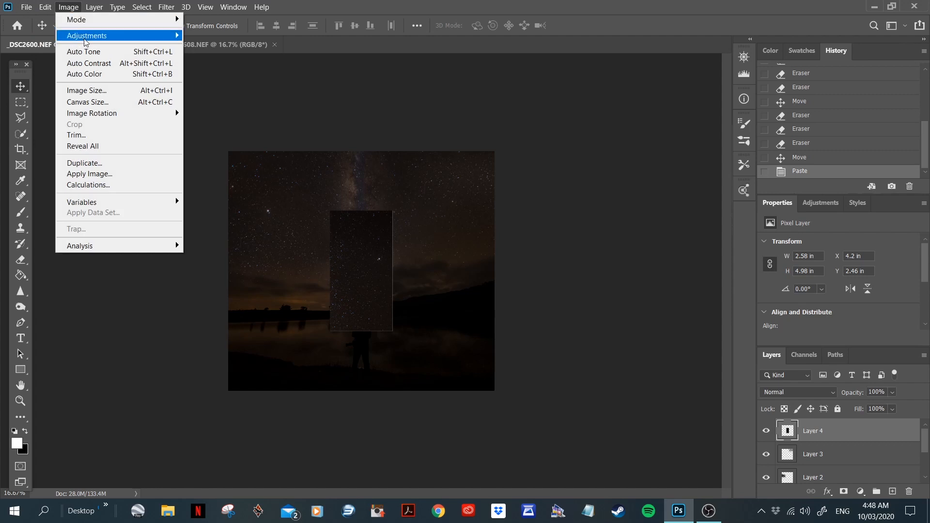
mouse_move(85, 41)
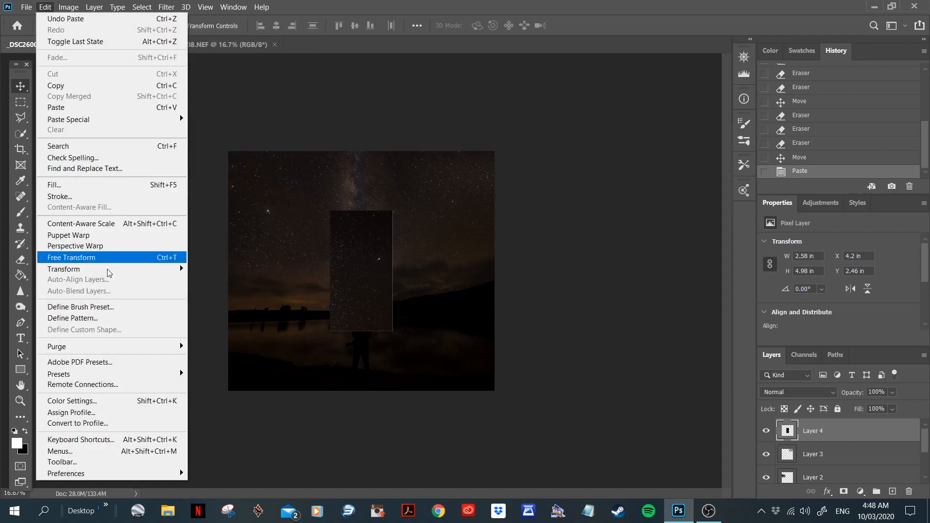
click(118, 257)
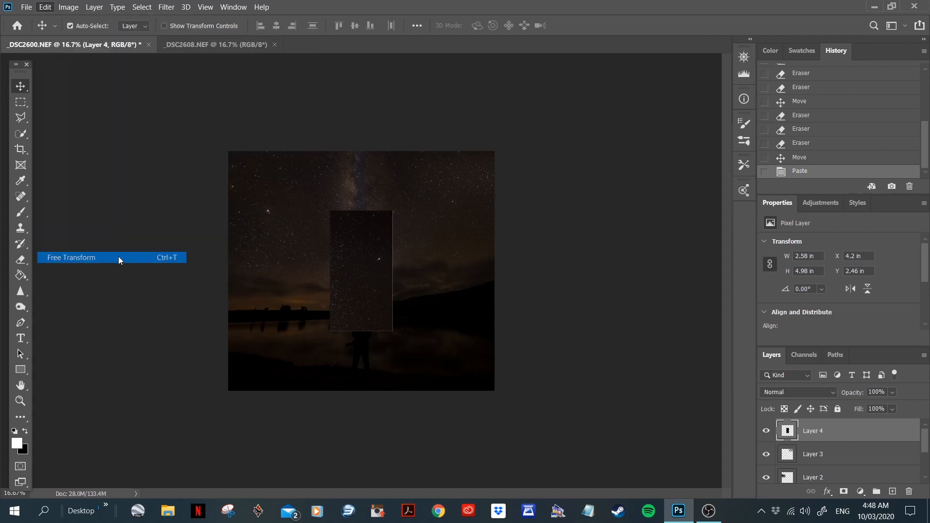
drag(320, 201, 280, 309)
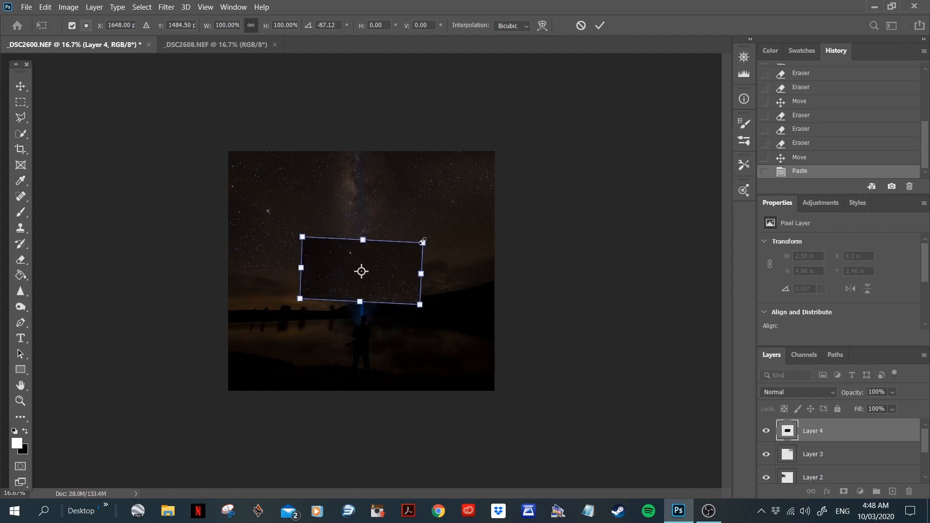
drag(422, 242, 442, 239)
drag(405, 267, 462, 267)
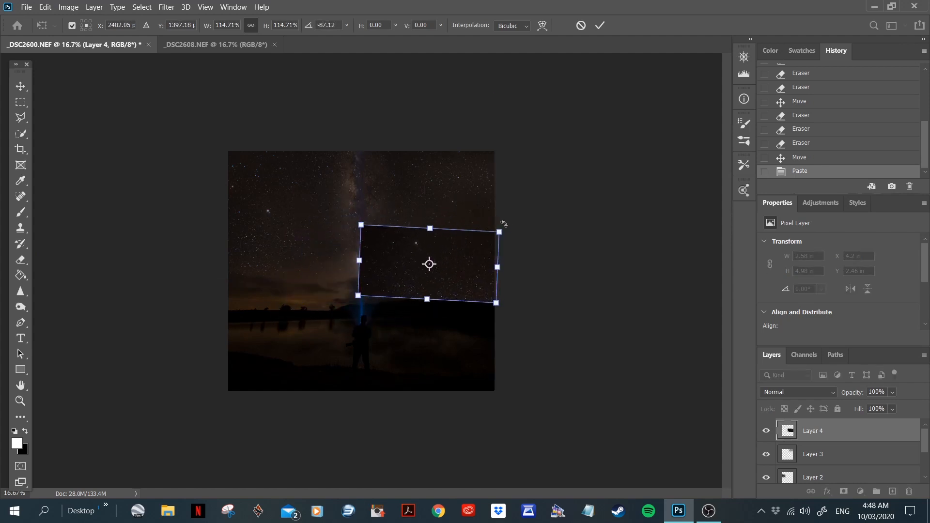
mouse_move(504, 224)
mouse_down()
mouse_move(522, 222)
mouse_move(515, 224)
mouse_up()
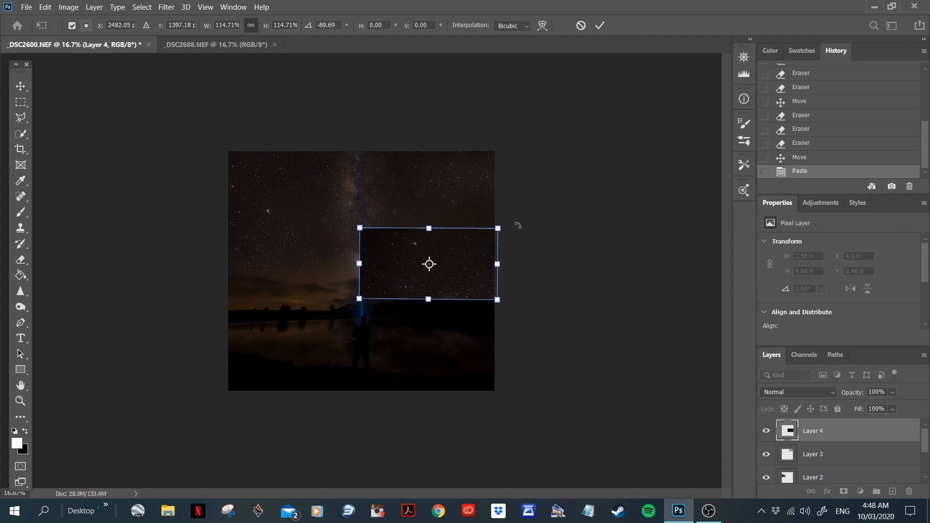
double_click(455, 264)
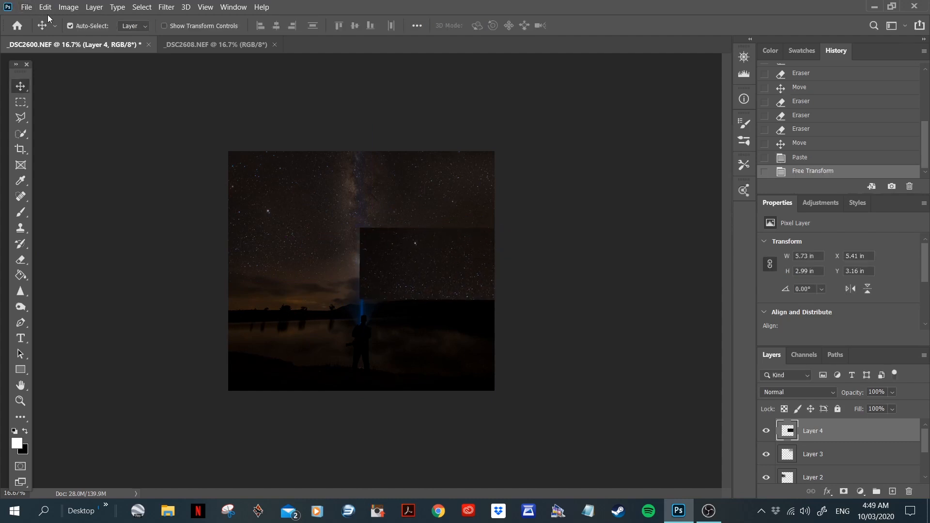
Brighten the new lower-right star patch with Curves, mapping input 53 to output 67 on the RGB channel.
click(69, 7)
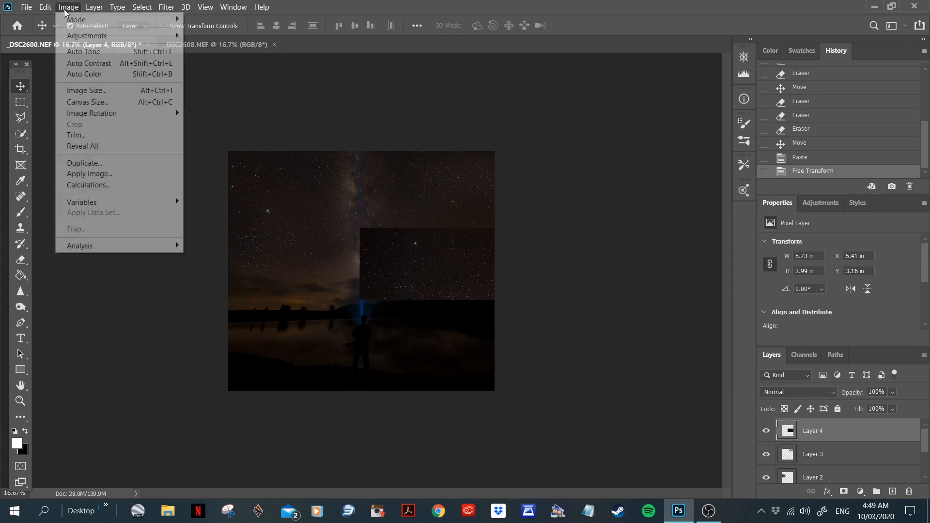
mouse_move(89, 37)
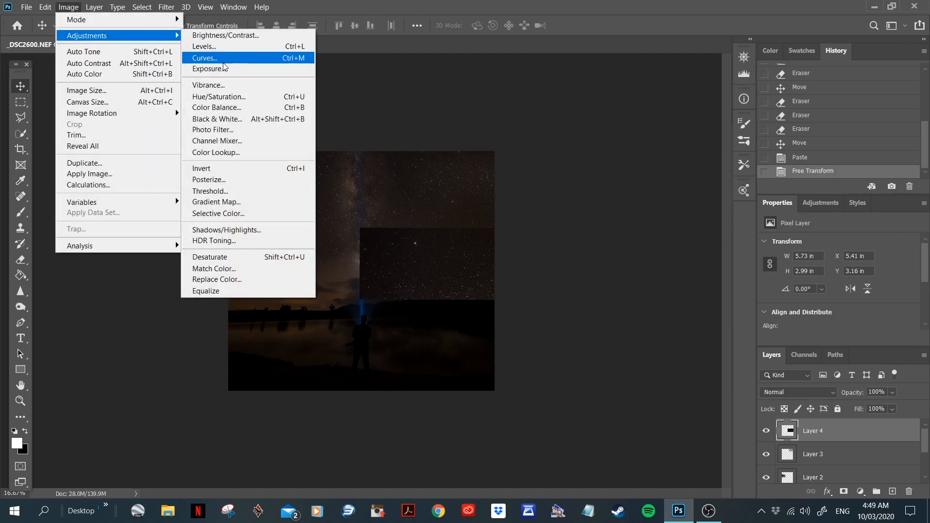
click(228, 58)
drag(586, 244, 585, 246)
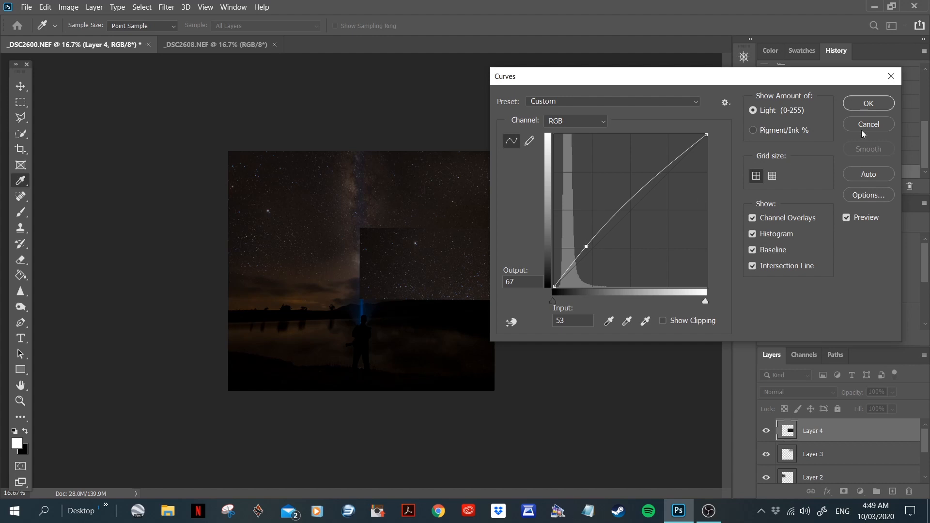
click(865, 109)
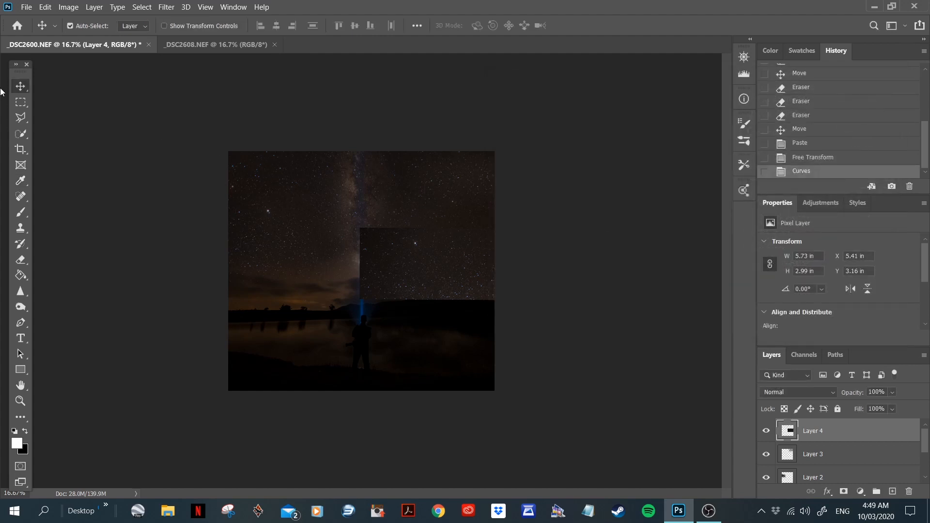
Erase the lower-right star patch's edges around the light beam, clouds and hillside with a 1000 px Eraser at 56% opacity.
click(21, 259)
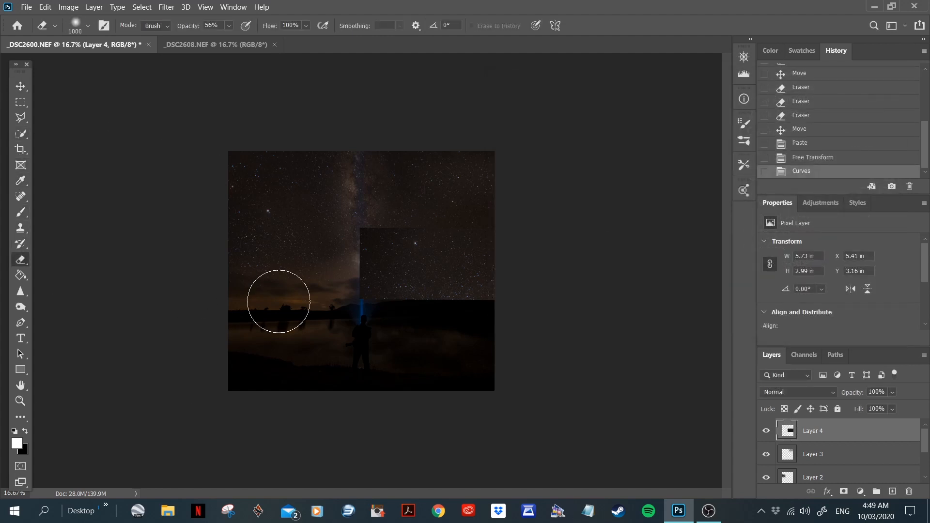
drag(338, 248, 342, 292)
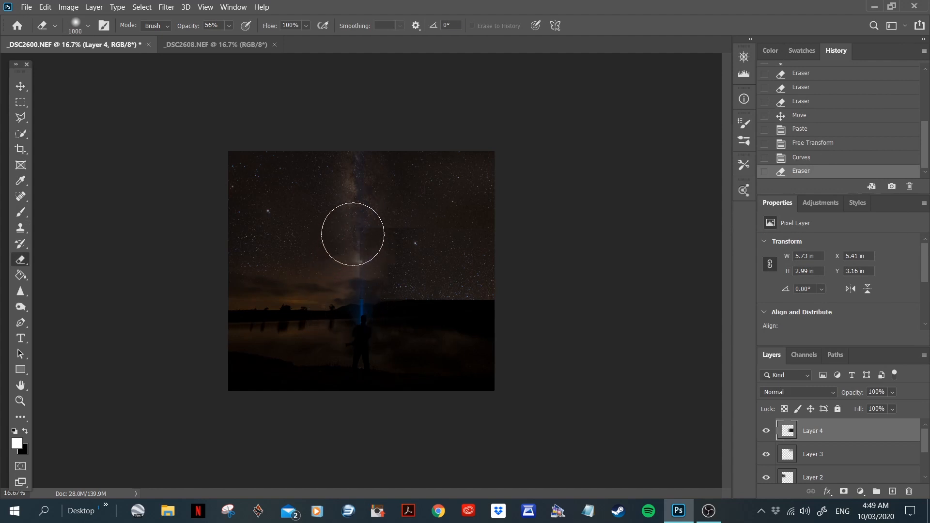
drag(353, 234, 327, 311)
drag(355, 201, 325, 284)
drag(351, 236, 334, 292)
mouse_move(360, 220)
mouse_down()
mouse_move(307, 336)
mouse_move(339, 303)
mouse_move(340, 318)
mouse_move(484, 313)
mouse_up()
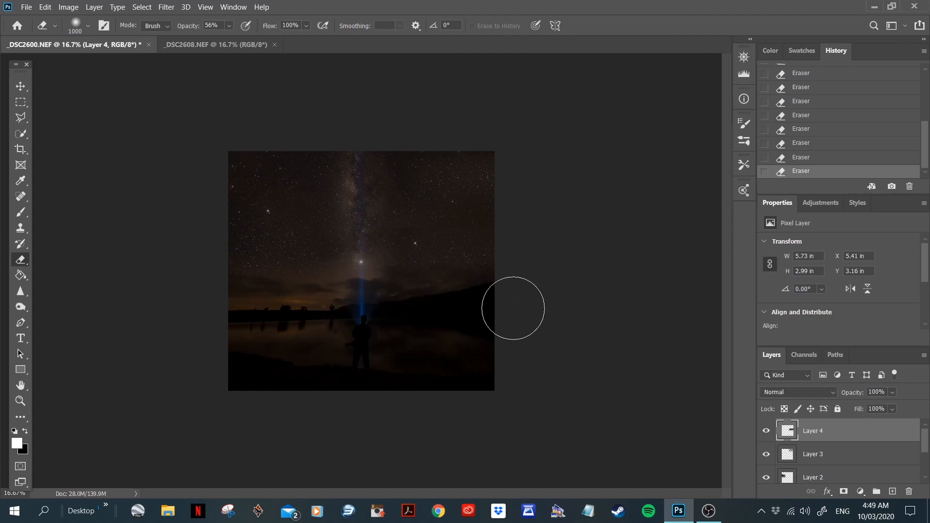
click(430, 286)
Flatten all the layers of the composite into a single background layer.
key(ctrl+plus)
key(ctrl+plus)
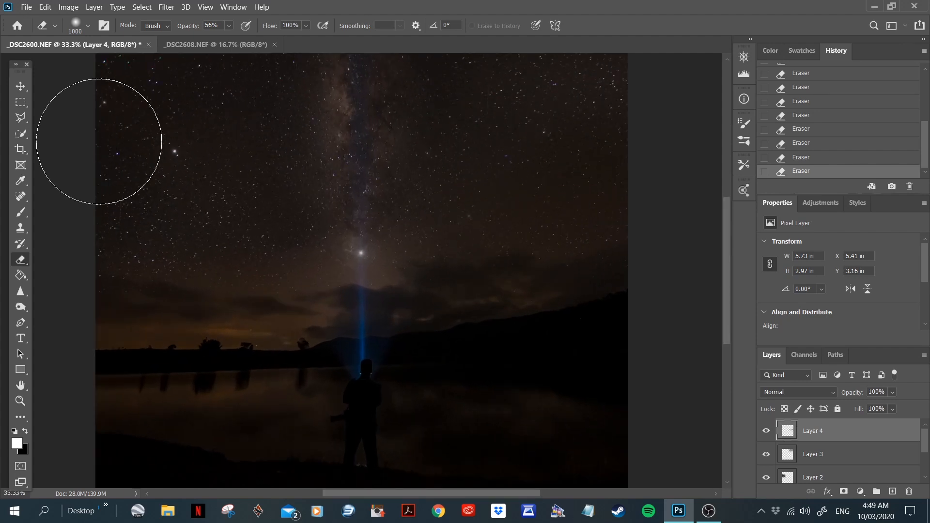
click(94, 8)
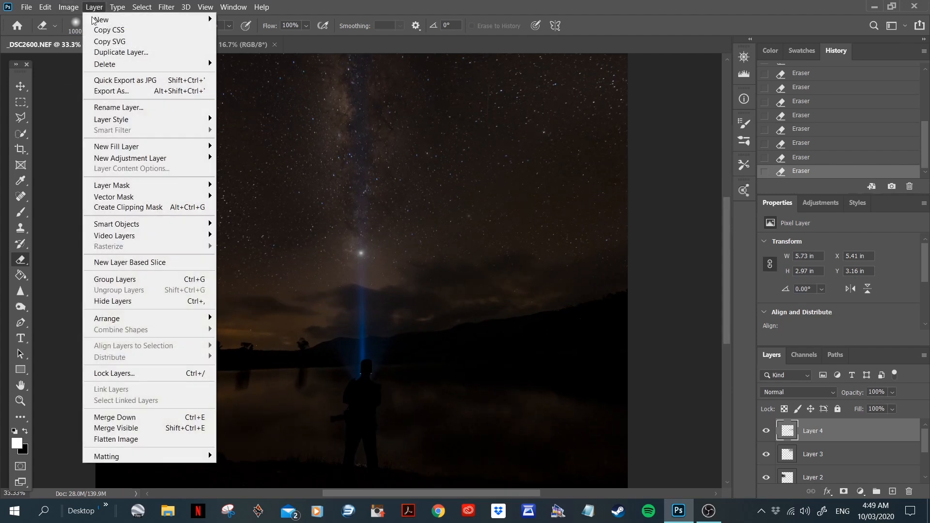
click(140, 442)
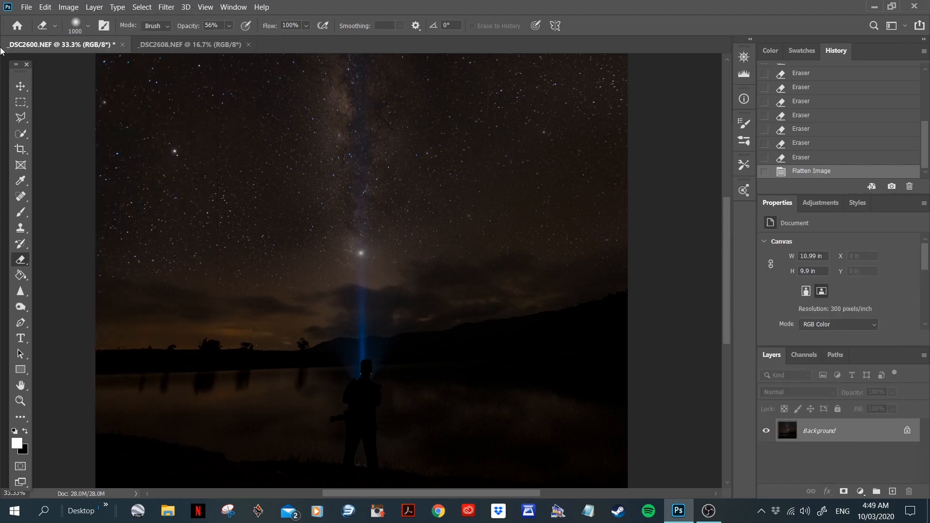
Remove the stray stars from the clouds left of the light beam with a 20 px content-aware Spot Healing Brush.
click(22, 196)
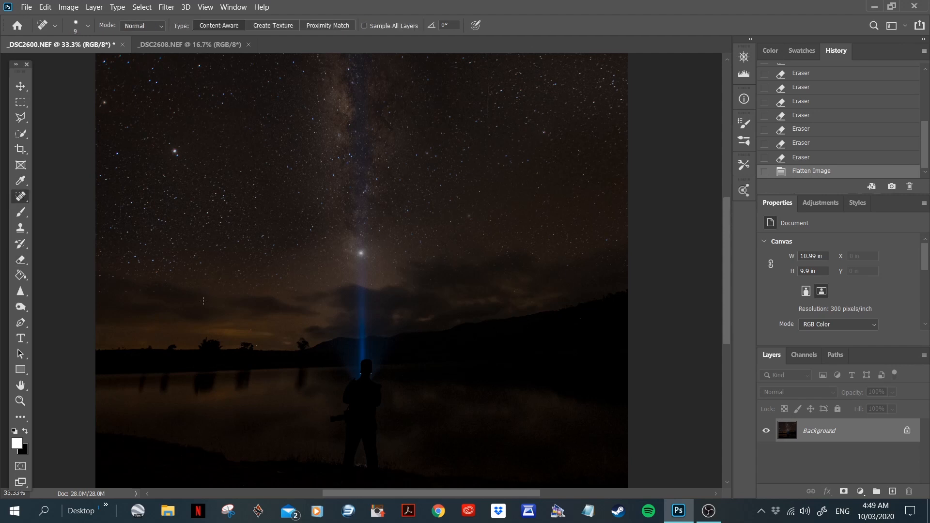
key(bracketright)
key(bracketright)
click(131, 300)
click(142, 292)
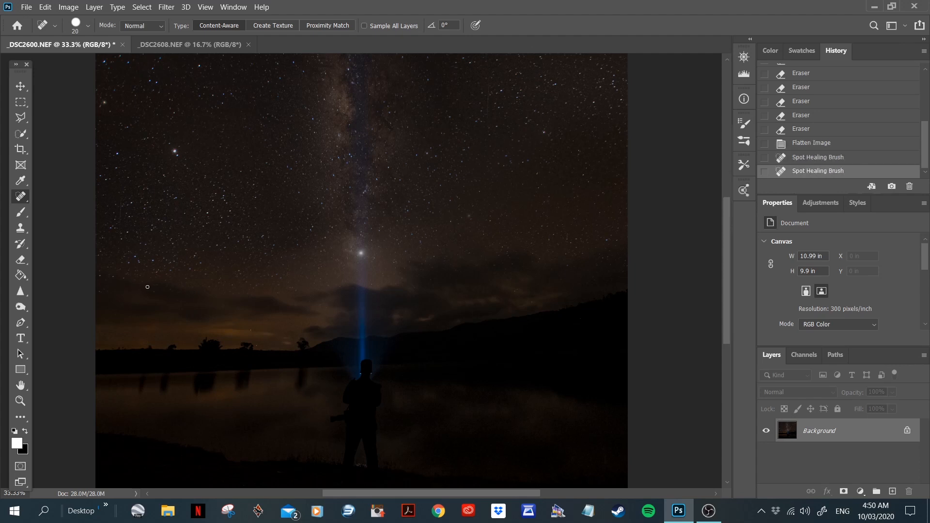
click(142, 291)
click(139, 290)
click(154, 293)
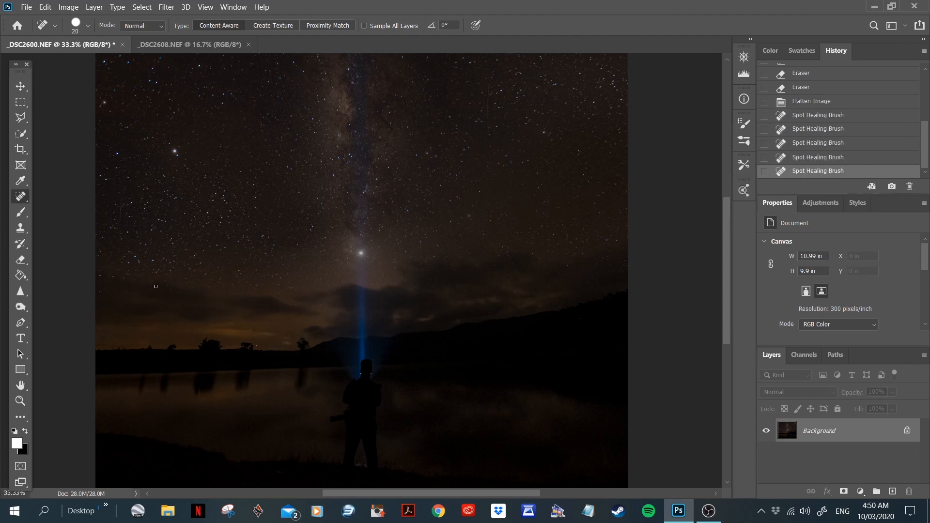
click(161, 290)
click(173, 290)
click(179, 293)
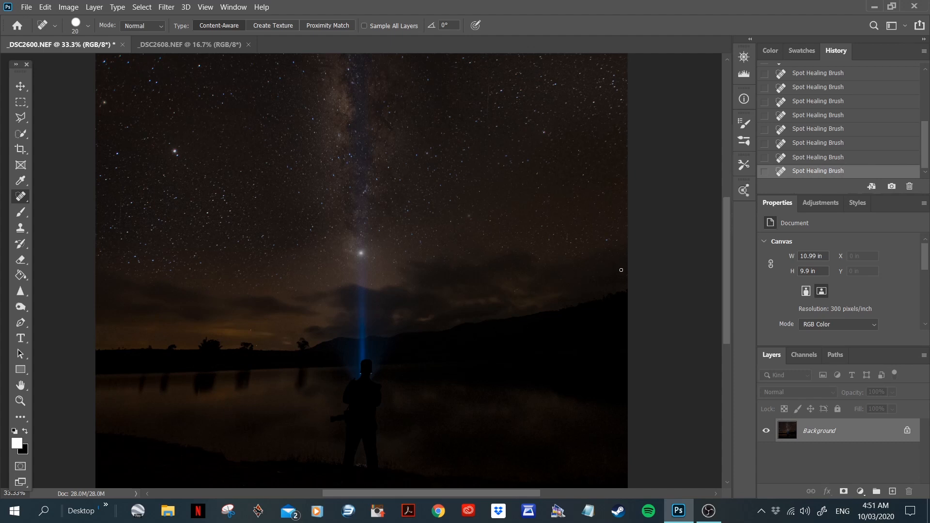
Heal the stray stars at the far right of the sky, just above the hillside, with the 20 px Spot Healing Brush.
mouse_move(615, 273)
mouse_down()
mouse_move(627, 270)
mouse_move(623, 260)
mouse_up()
scroll(609, 223, up, 2)
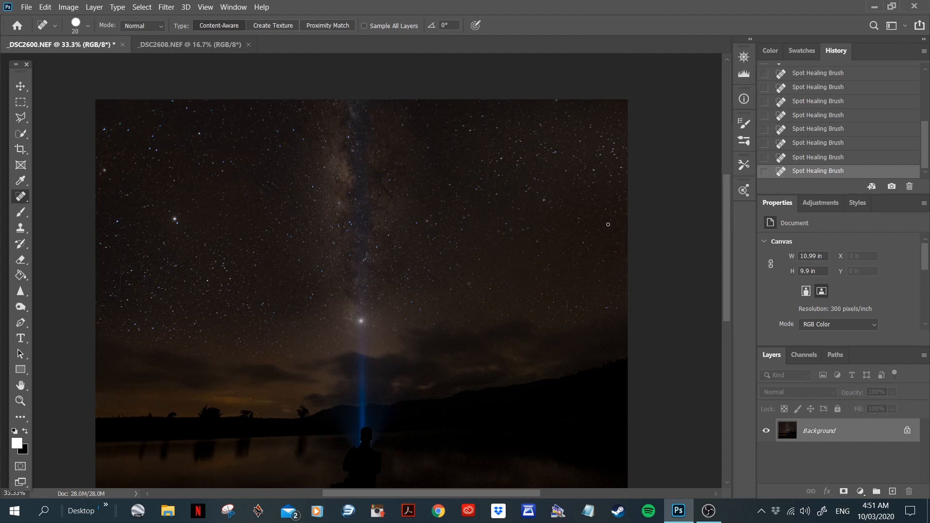
scroll(608, 224, down, 1)
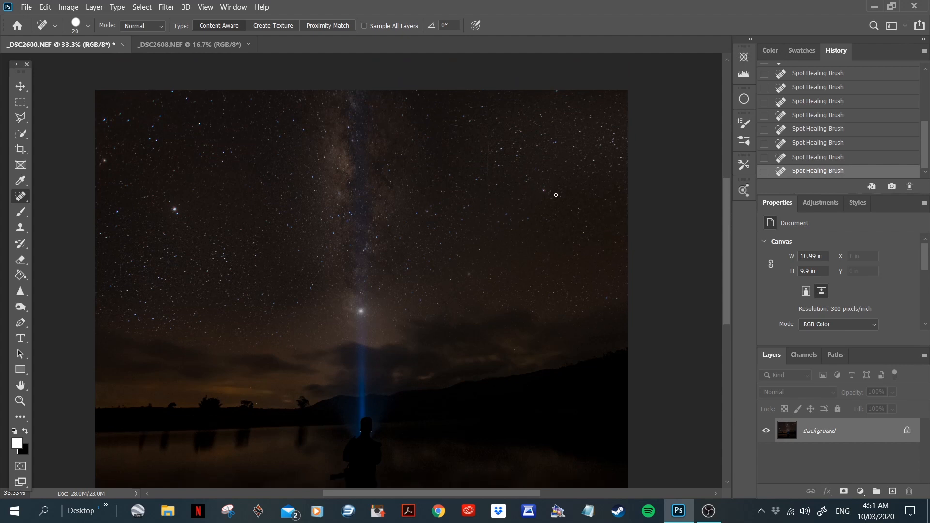
Crop narrow strips off the left and right sides of the photo, to about 10.03 by 9.9 in.
drag(488, 146, 489, 182)
key(ctrl+minus)
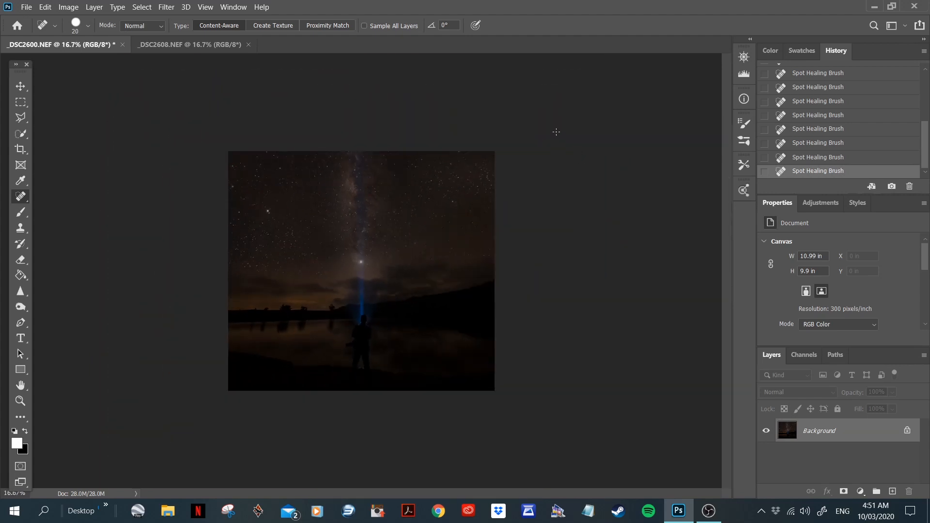
click(21, 149)
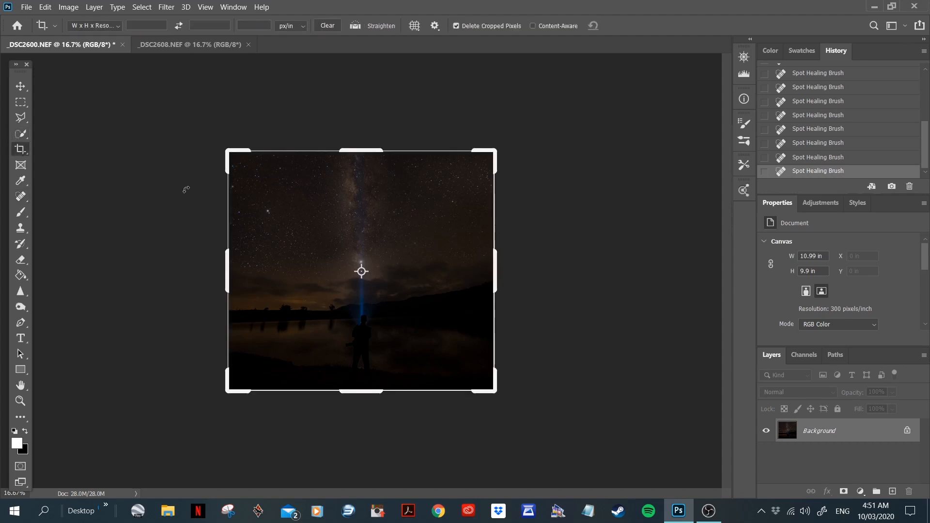
drag(227, 269, 233, 269)
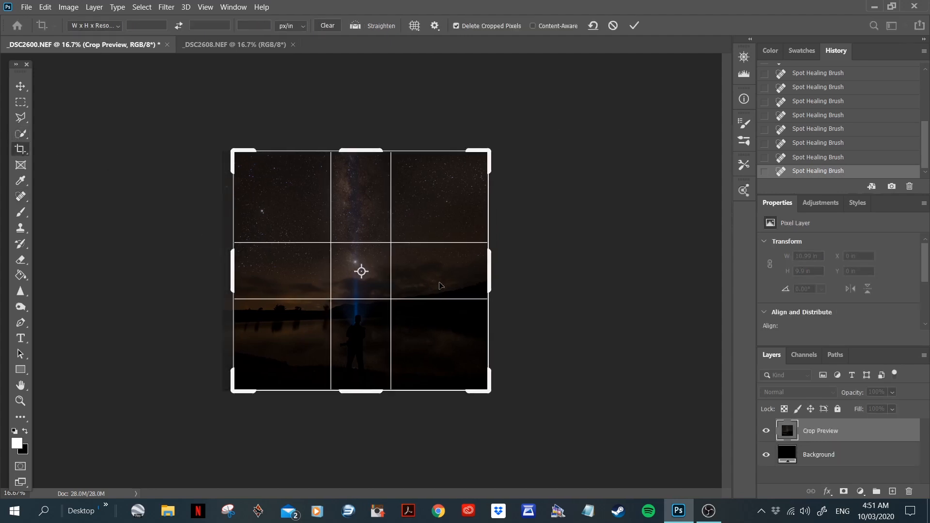
drag(489, 272, 482, 274)
key(Return)
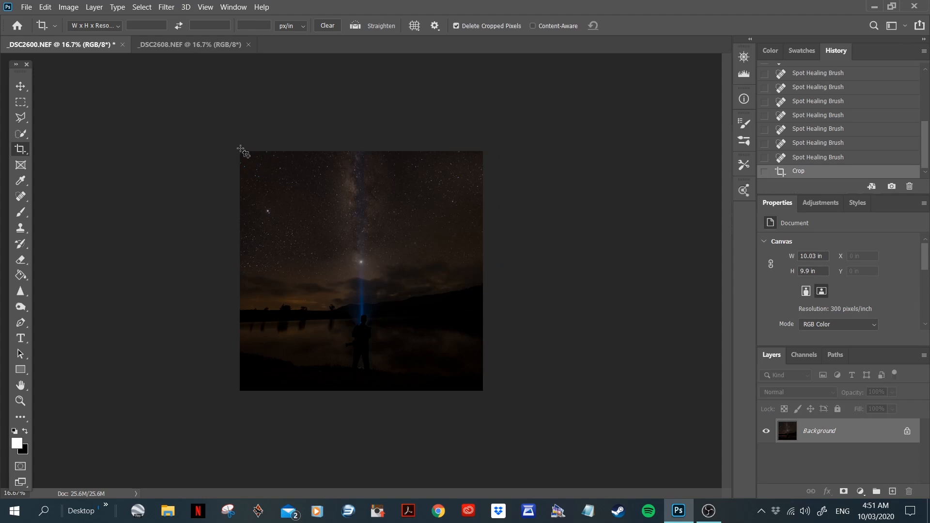
Brighten the photo with an RGB Curves adjustment, slightly lifting the shadows and raising input 139 to output 189.
click(71, 11)
mouse_move(98, 37)
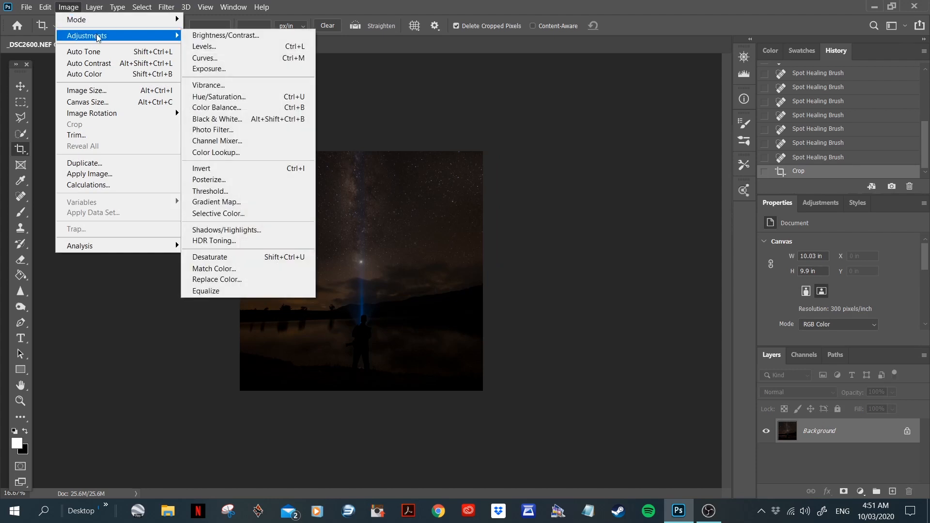
click(244, 65)
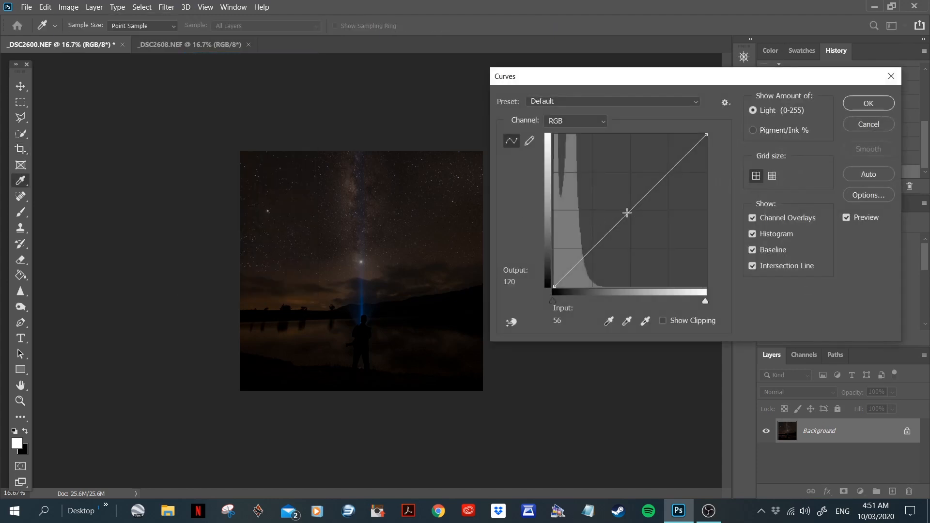
click(591, 244)
drag(591, 244, 592, 242)
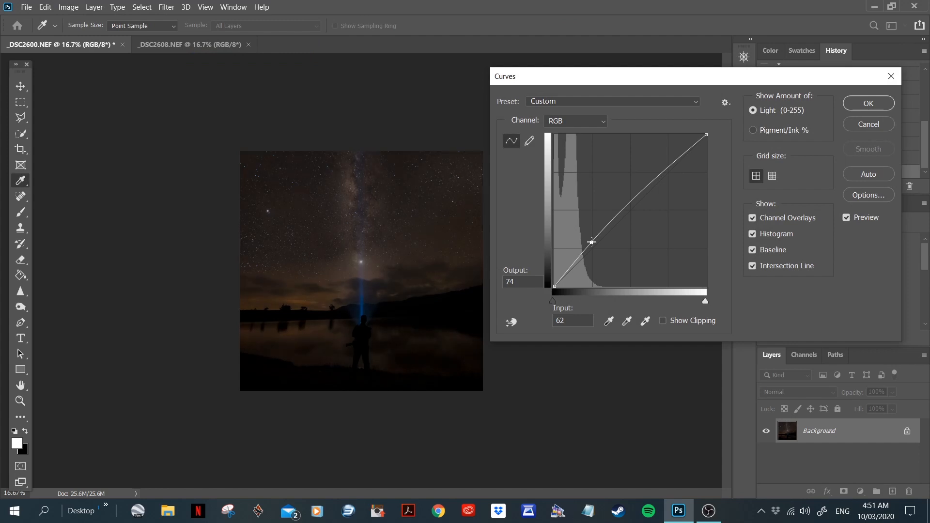
drag(647, 182, 637, 173)
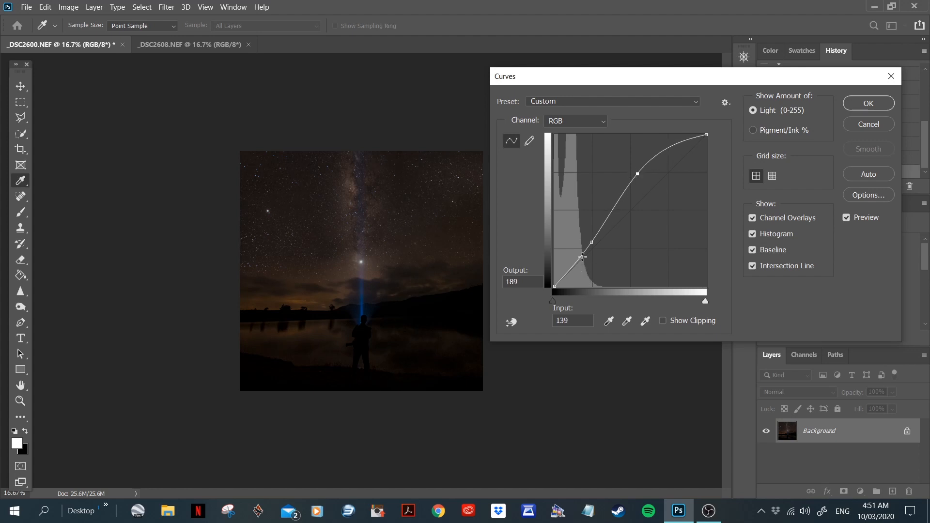
drag(591, 241, 591, 243)
click(846, 218)
click(848, 218)
click(868, 103)
Look over the Camera Raw filter's basic controls and presets, and leave the filter without applying anything.
key(c)
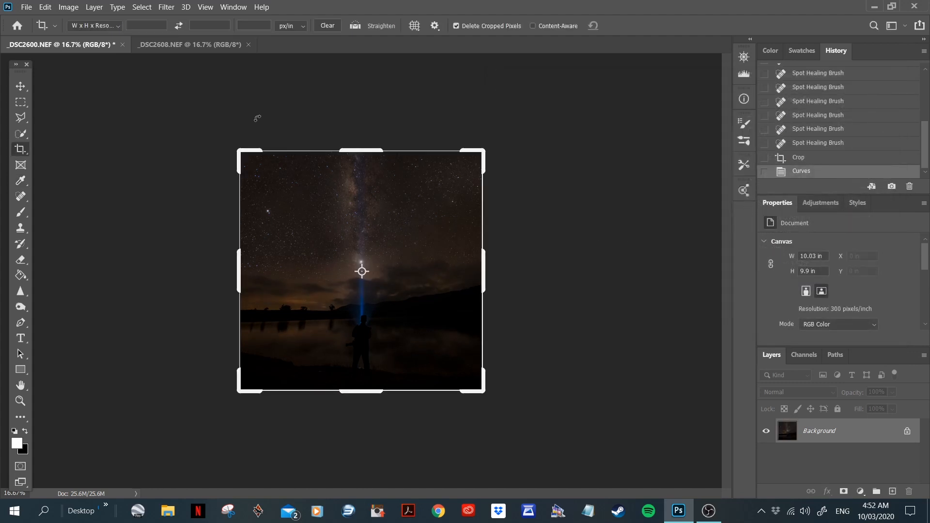
click(21, 102)
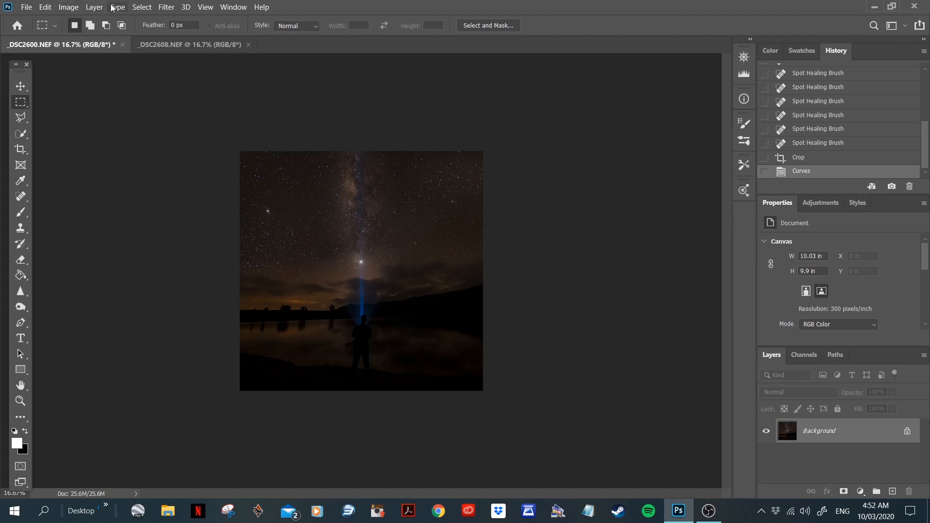
click(166, 7)
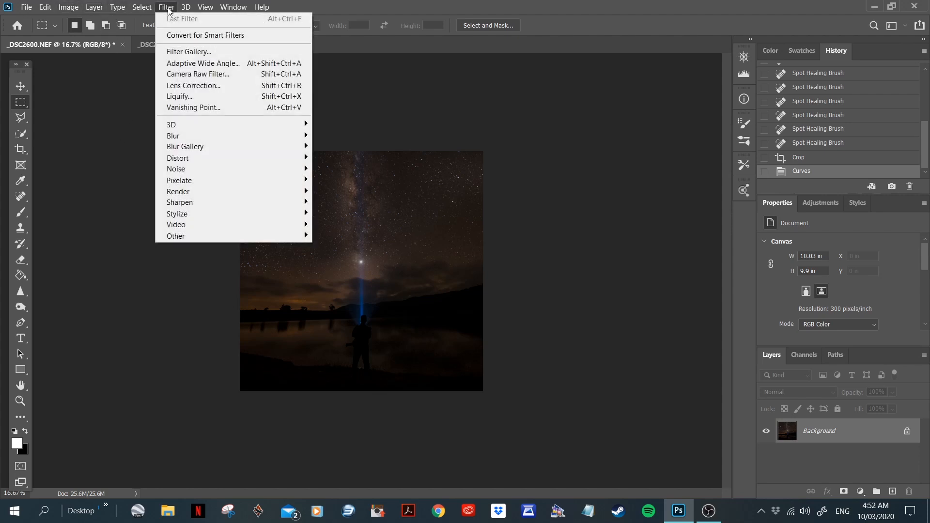
click(216, 73)
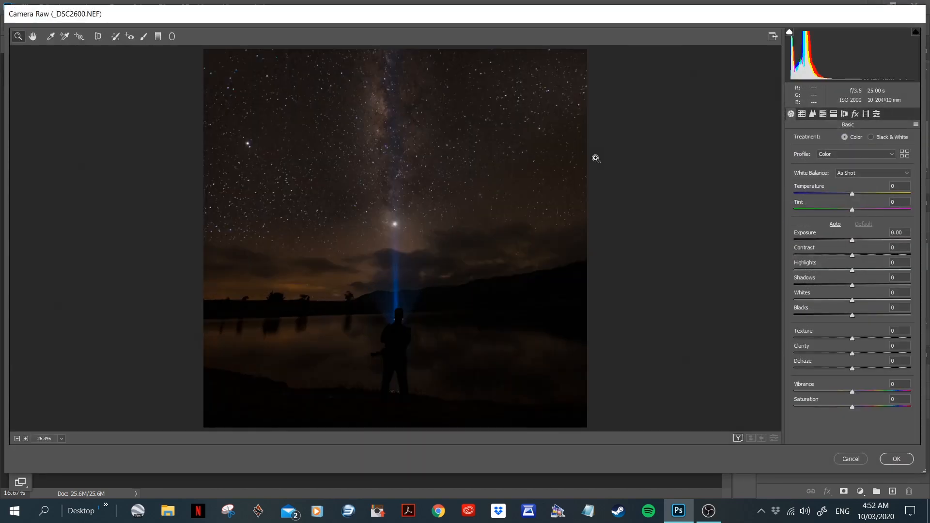
click(876, 115)
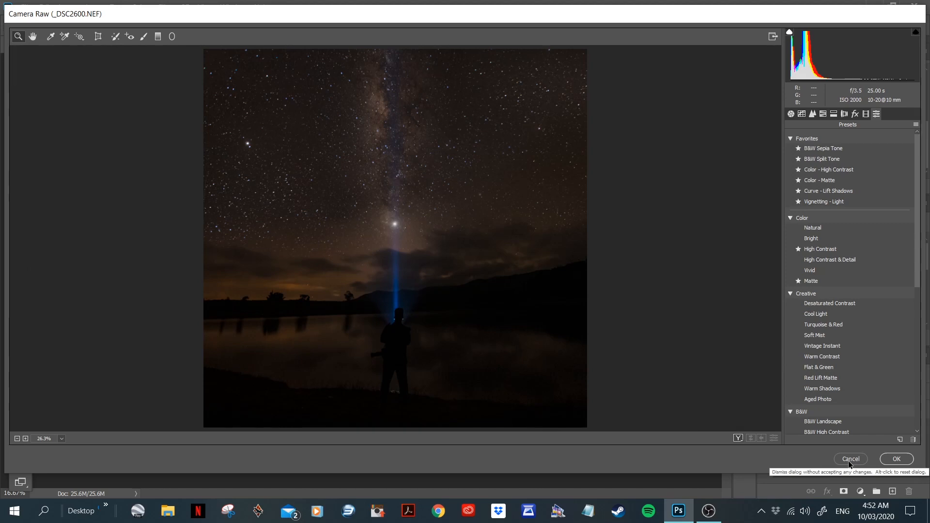
click(849, 459)
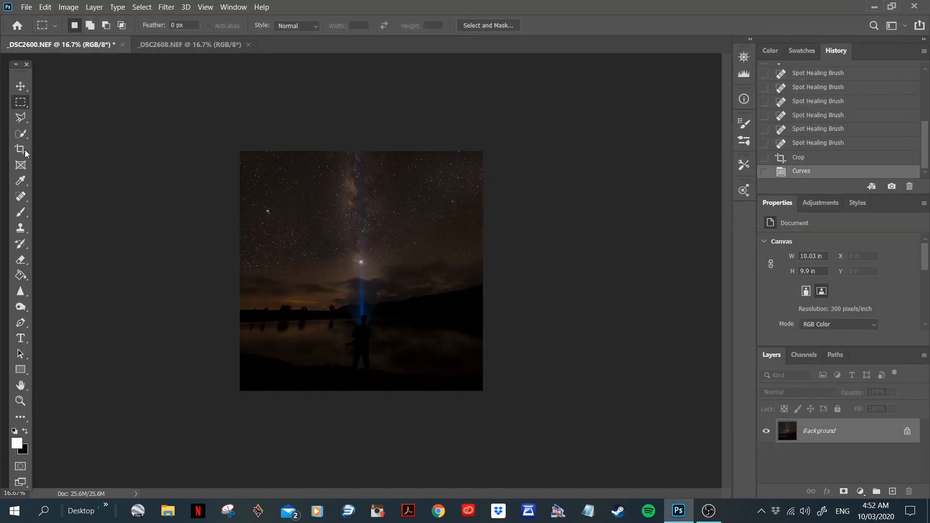
Stamp the white signature watermark over the lower-left lakeshore with the signature brush at 600 px and 13% opacity.
click(20, 212)
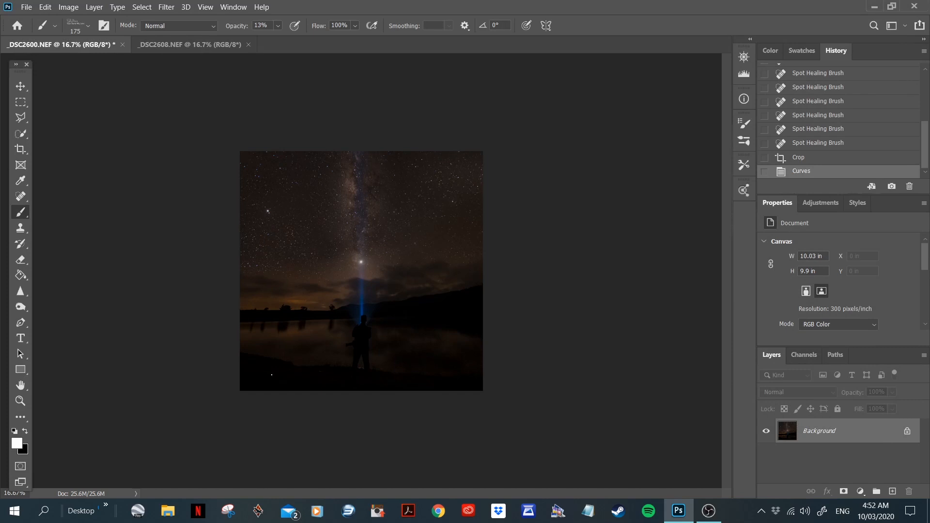
key(bracketright)
key(bracketright)
key(bracketright)
key(bracketright)
click(281, 343)
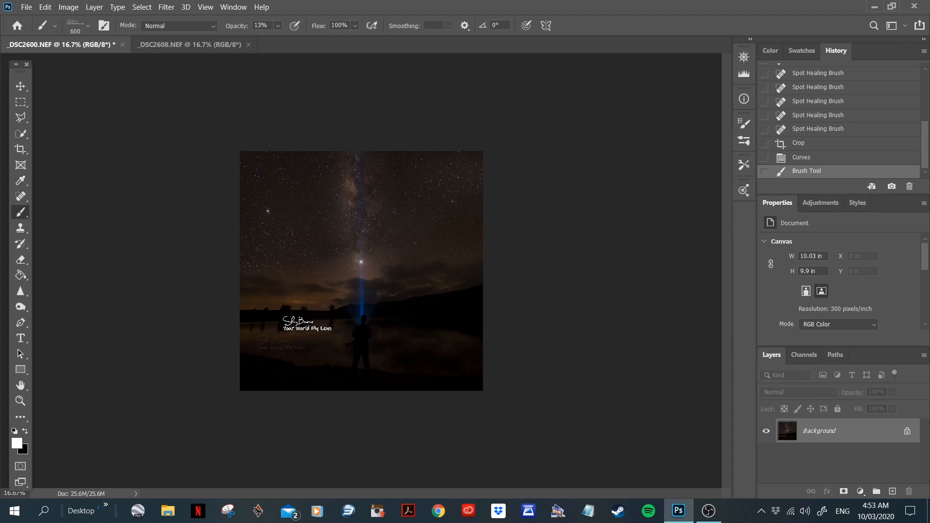
Undo the signature stamp and stamp it again over the lower-left lakeshore at 6% brush opacity.
click(793, 157)
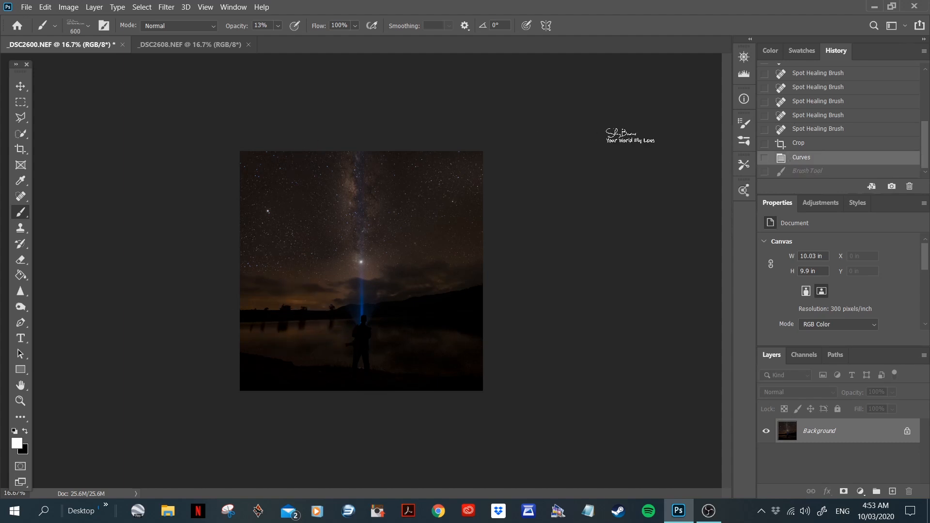
click(279, 26)
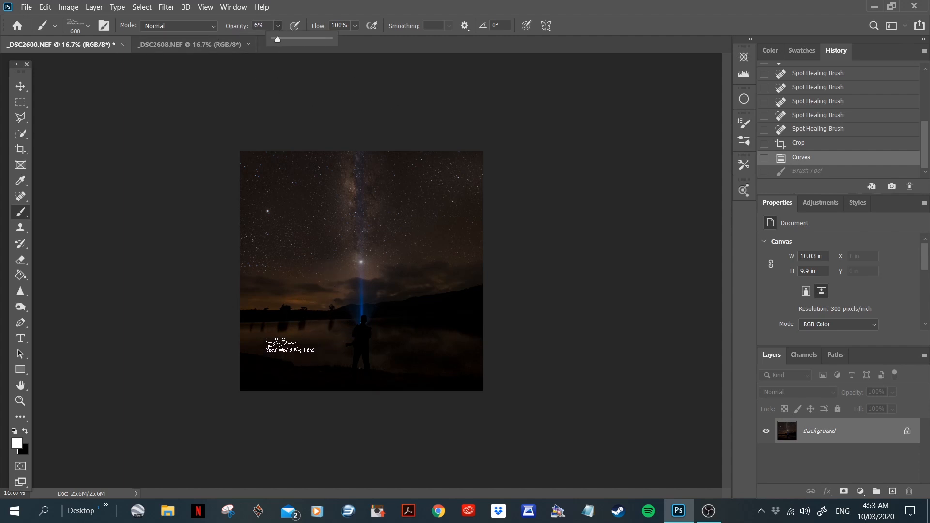
click(290, 344)
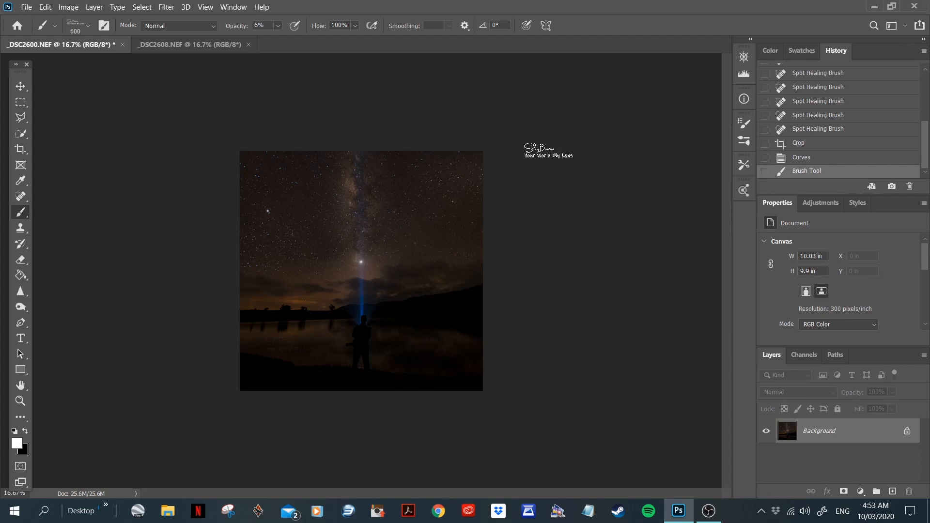
click(165, 7)
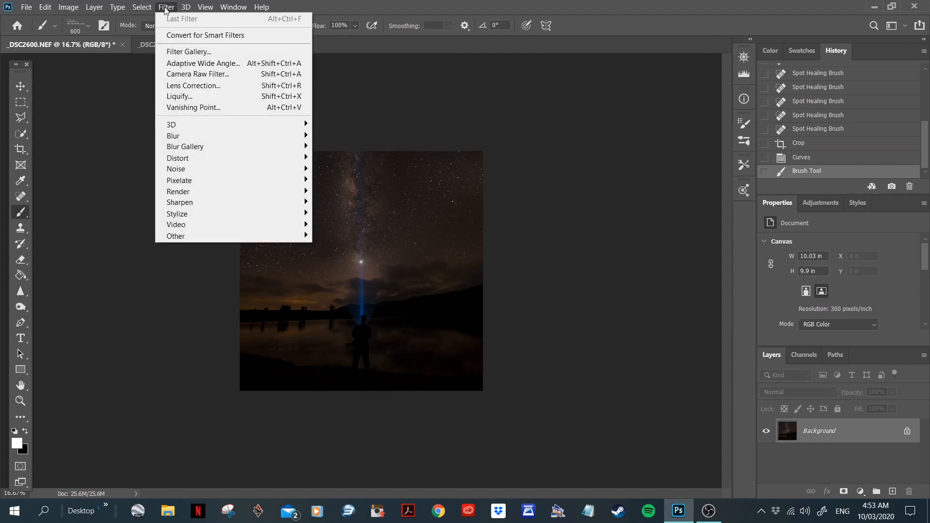
mouse_move(231, 236)
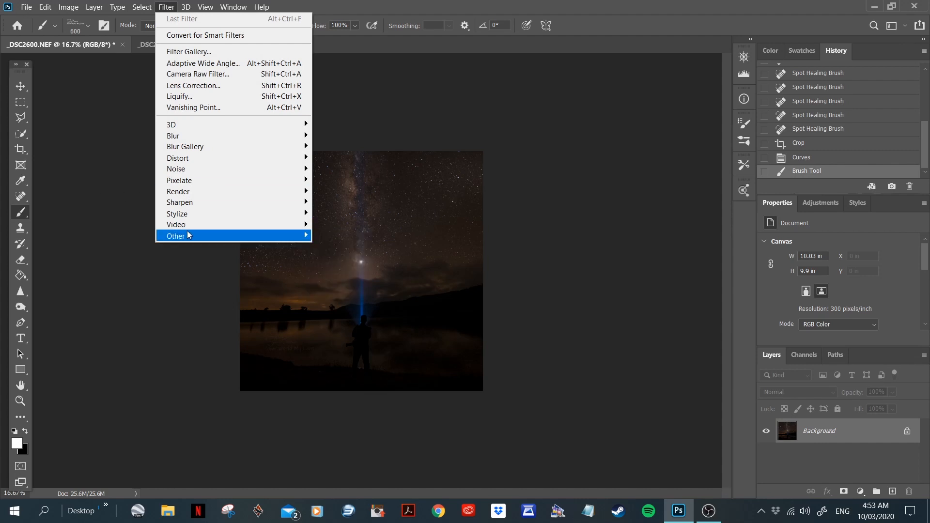
mouse_move(197, 236)
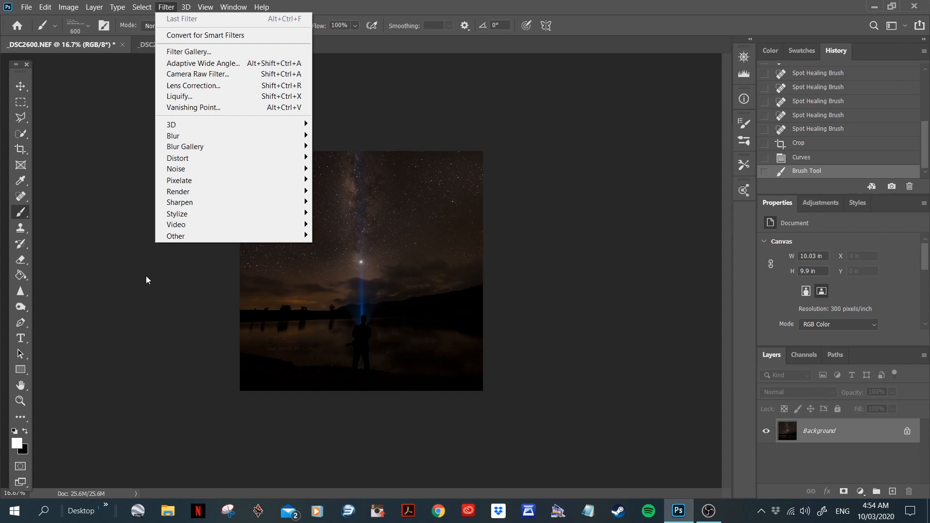
click(149, 251)
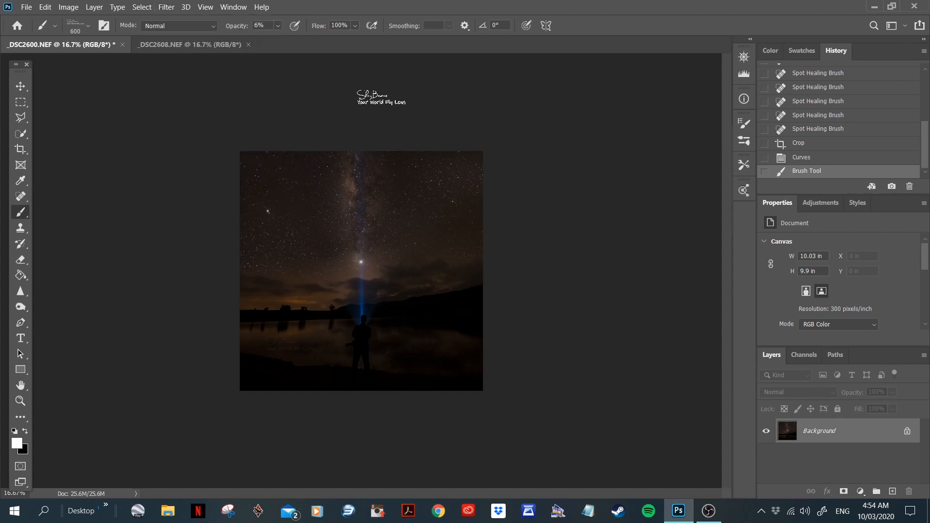